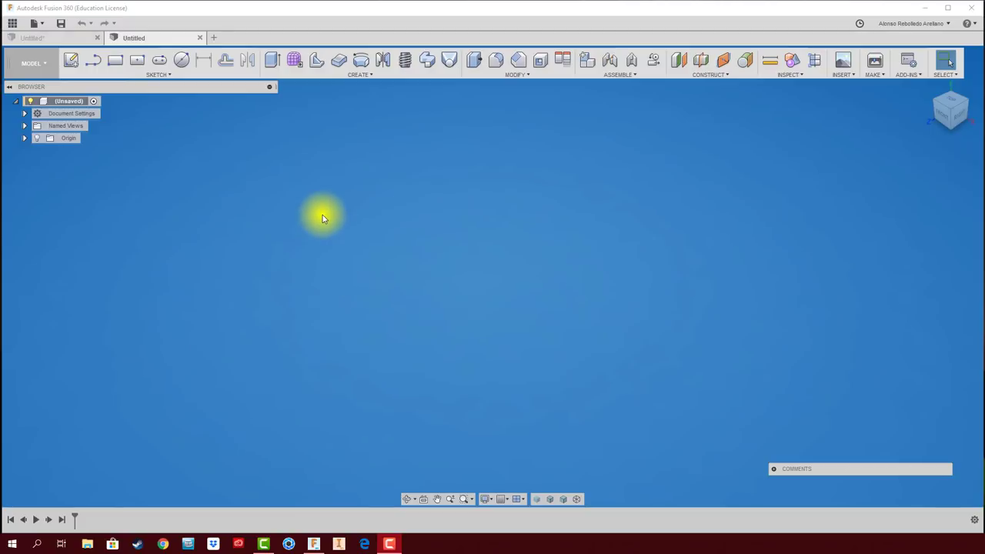
# Step: Start a new freeform T-spline body with Create Form and close the Sculpt environment notice
pyautogui.click(294, 61)
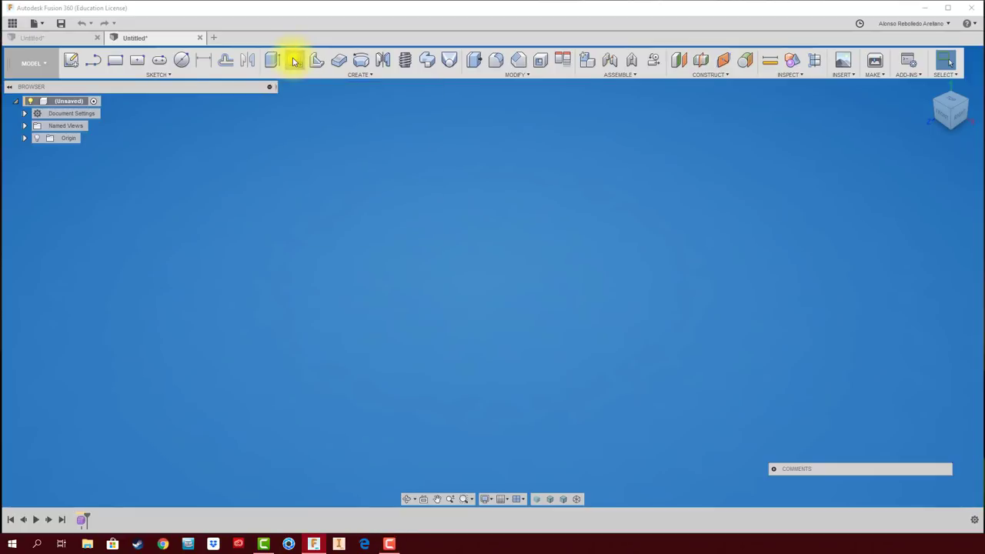
pyautogui.moveTo(477, 267); pyautogui.dragTo(475, 259)
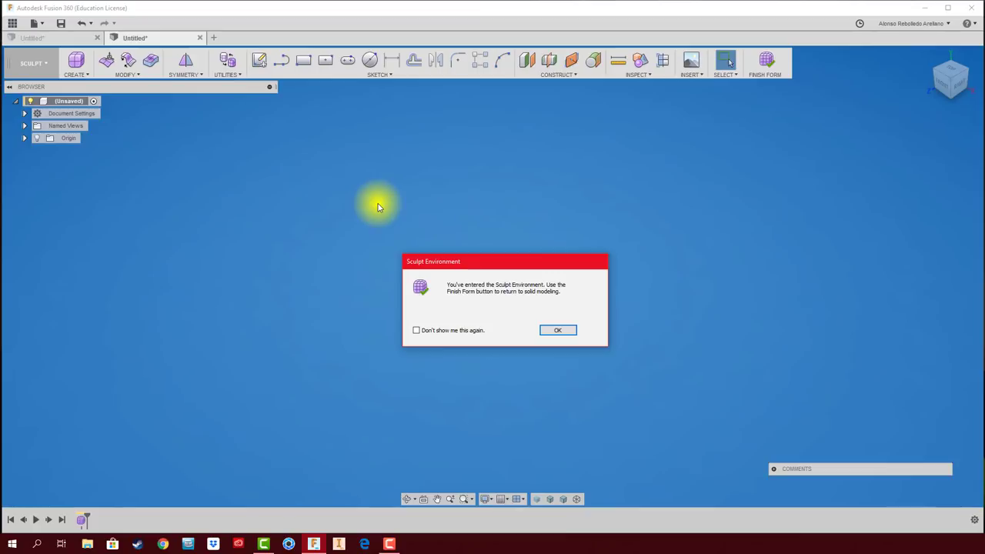
pyautogui.click(552, 330)
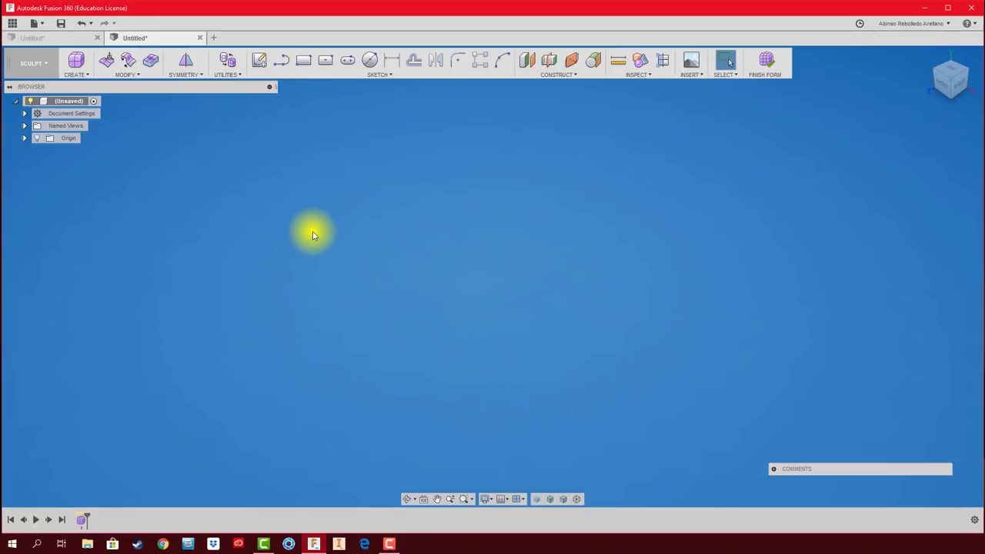
# Step: Open the Create menu listing the T-spline shape primitives
pyautogui.click(87, 76)
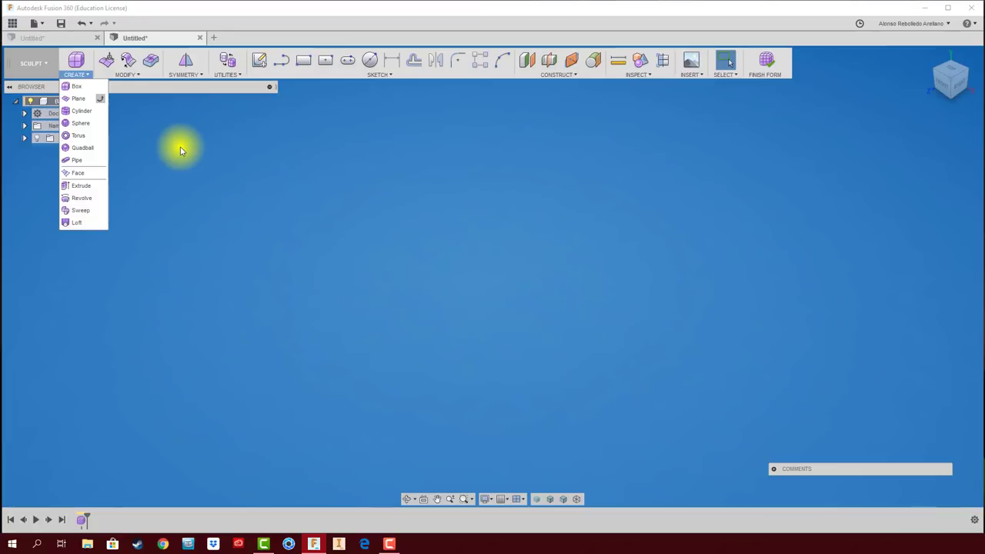
# Step: Lay out a T-spline box on the ground plane at the origin, 97.1 × 154.2 mm, 48.5 mm tall
pyautogui.click(75, 90)
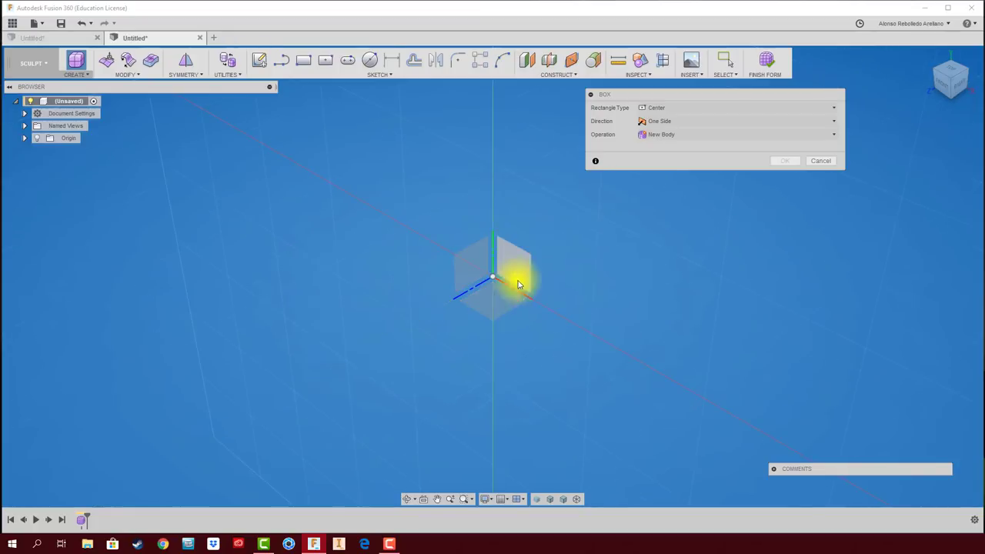
pyautogui.click(492, 301)
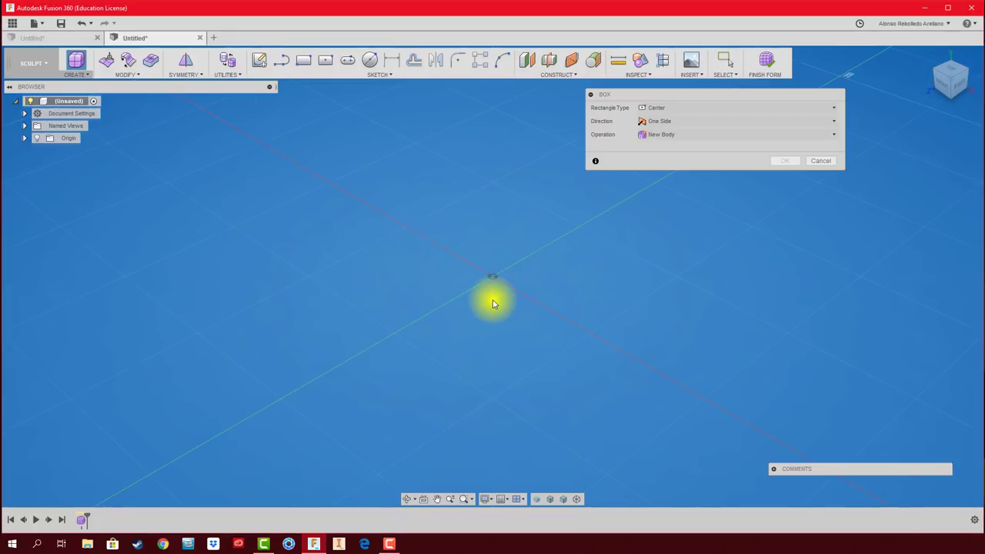
pyautogui.click(493, 276)
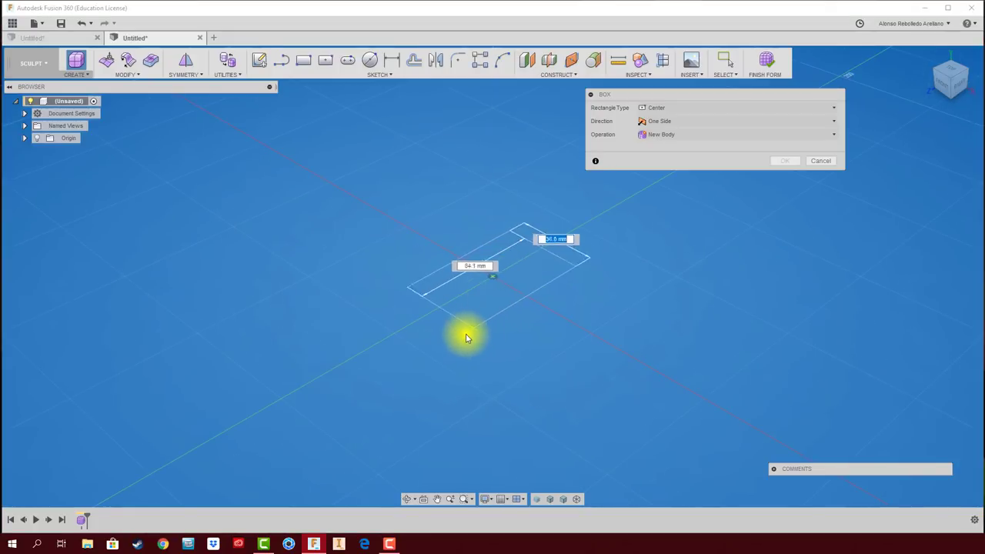
pyautogui.click(430, 436)
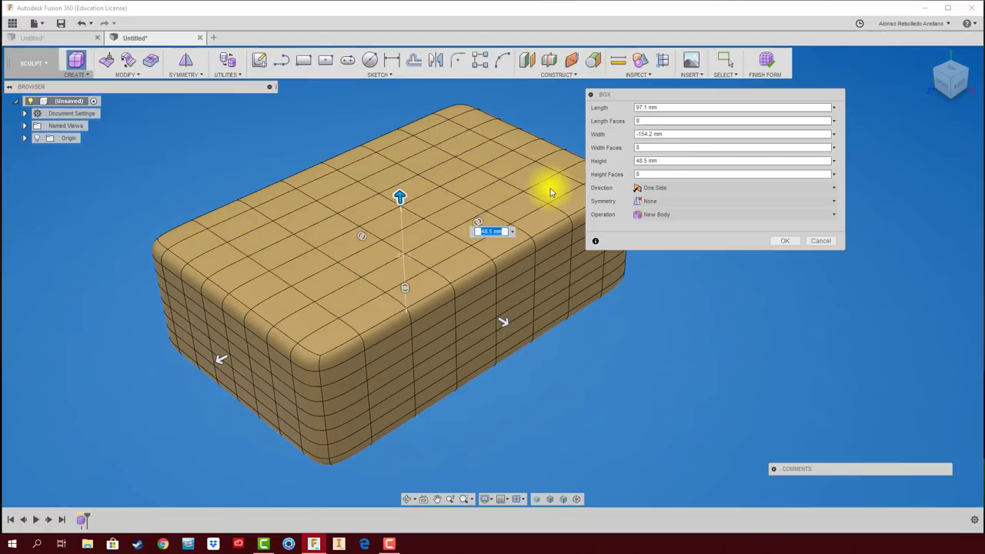
pyautogui.click(658, 134)
pyautogui.click(628, 122)
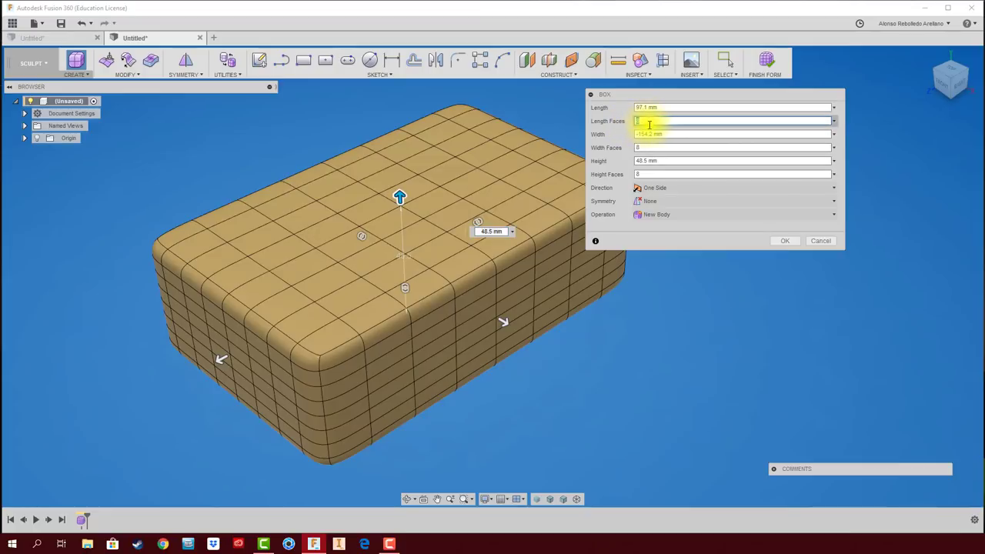
# Step: Try box face counts of 2 per direction, then drag the side face bands on the model
pyautogui.write('2')
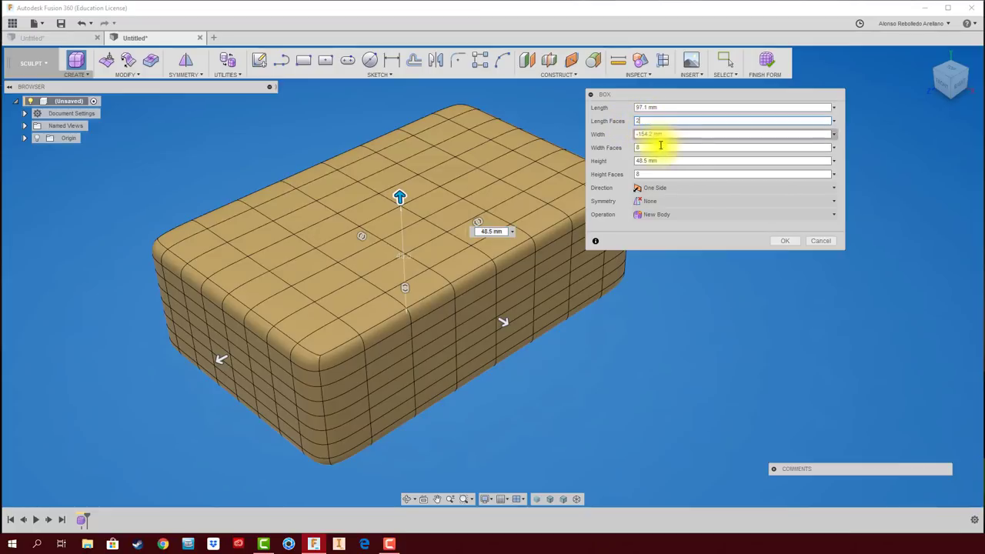
pyautogui.click(659, 147)
pyautogui.write('2')
pyautogui.click(644, 174)
pyautogui.write('2')
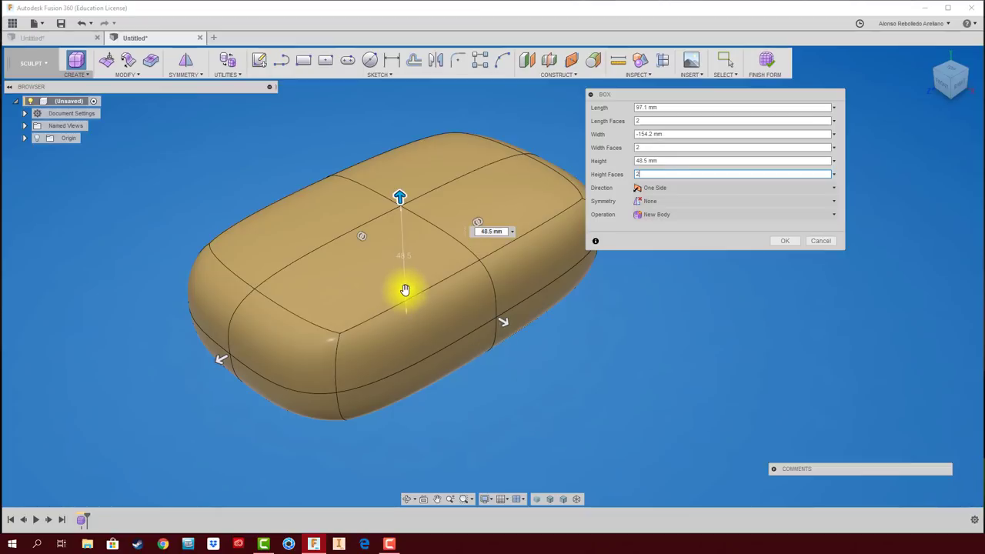
pyautogui.write('5')
pyautogui.moveTo(401, 274); pyautogui.dragTo(400, 290)
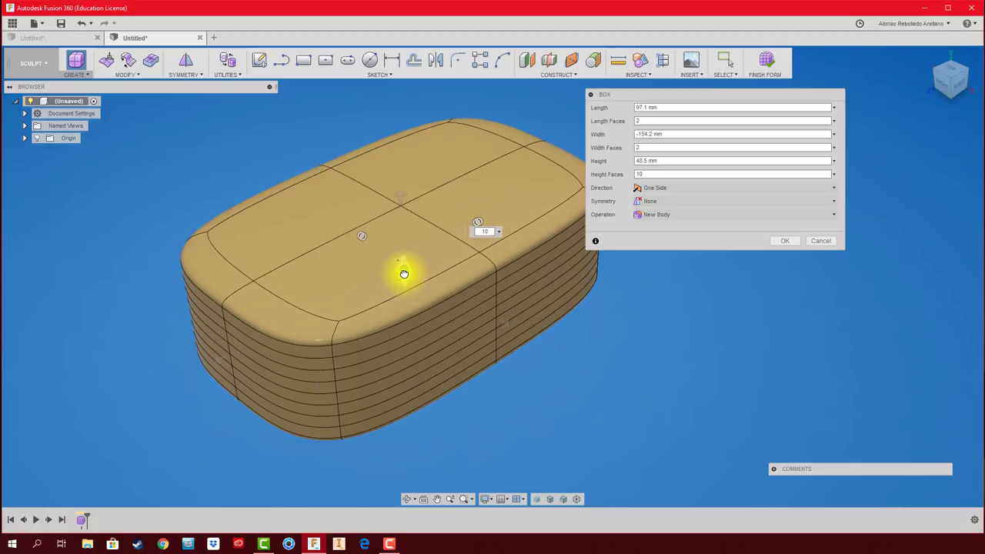
pyautogui.moveTo(400, 290); pyautogui.dragTo(404, 271)
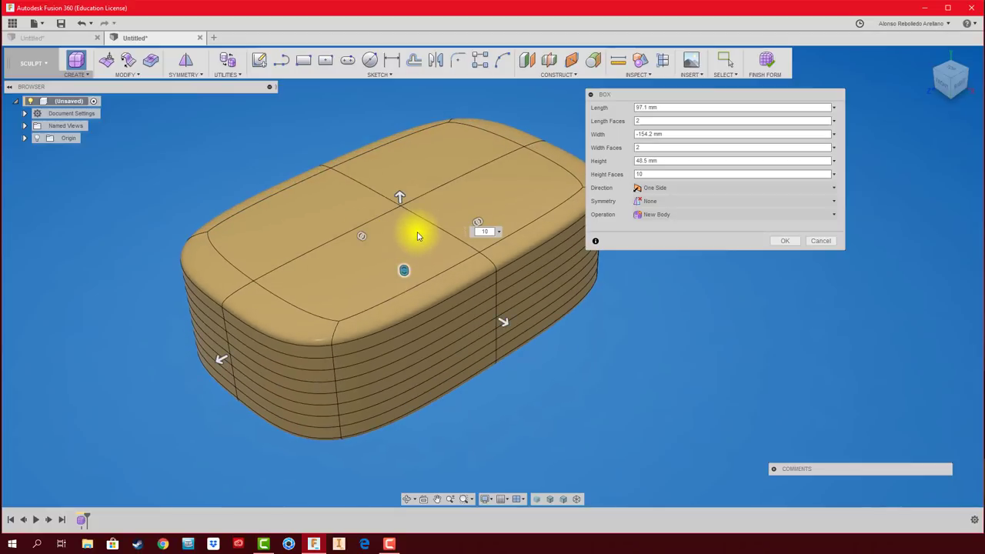
pyautogui.moveTo(360, 235)
pyautogui.mouseDown()
pyautogui.moveTo(346, 225)
pyautogui.moveTo(440, 226)
pyautogui.moveTo(397, 254)
pyautogui.mouseUp()
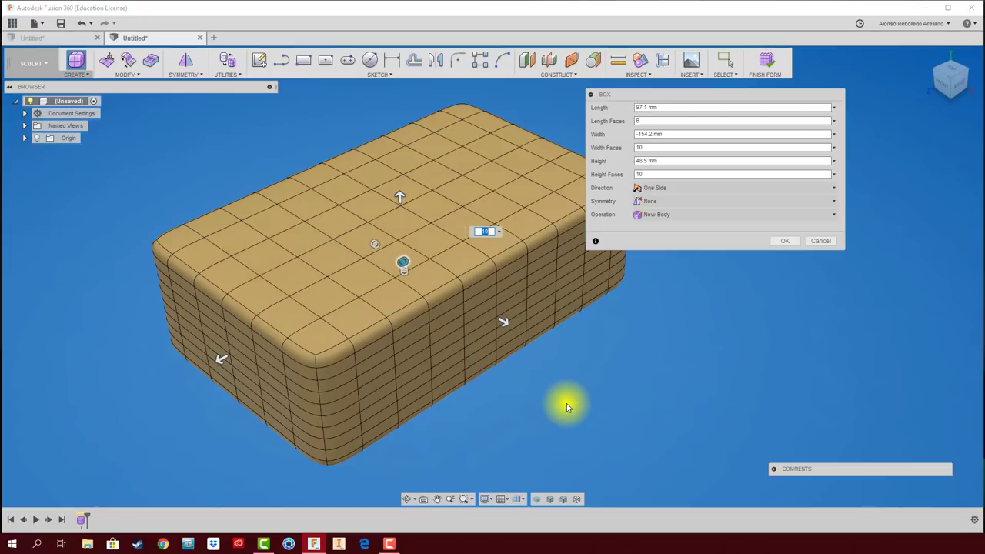
# Step: Re-enter the length, width and height face counts (6, 6, 4) and create the box
pyautogui.click(650, 121)
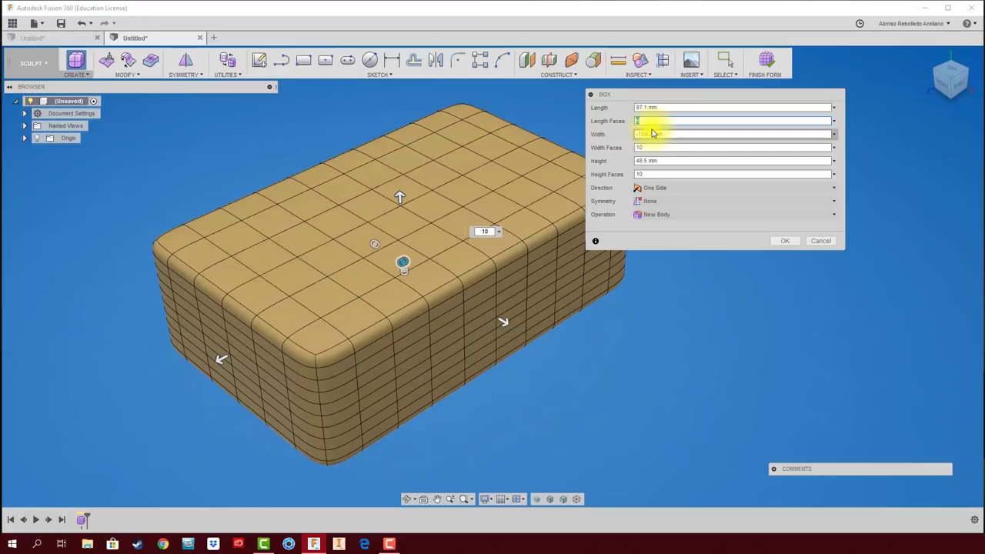
pyautogui.write('6')
pyautogui.click(635, 147)
pyautogui.write('6')
pyautogui.click(656, 171)
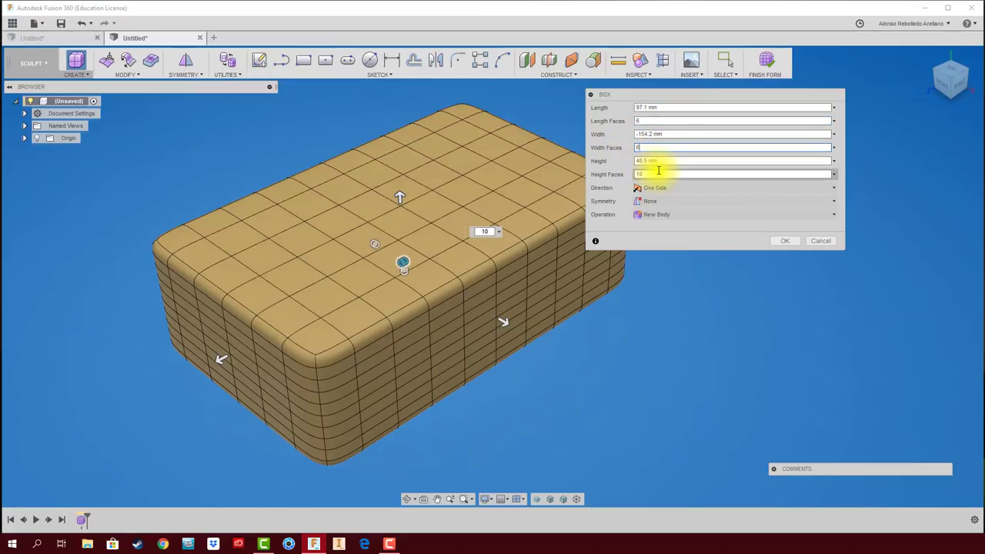
pyautogui.write('64')
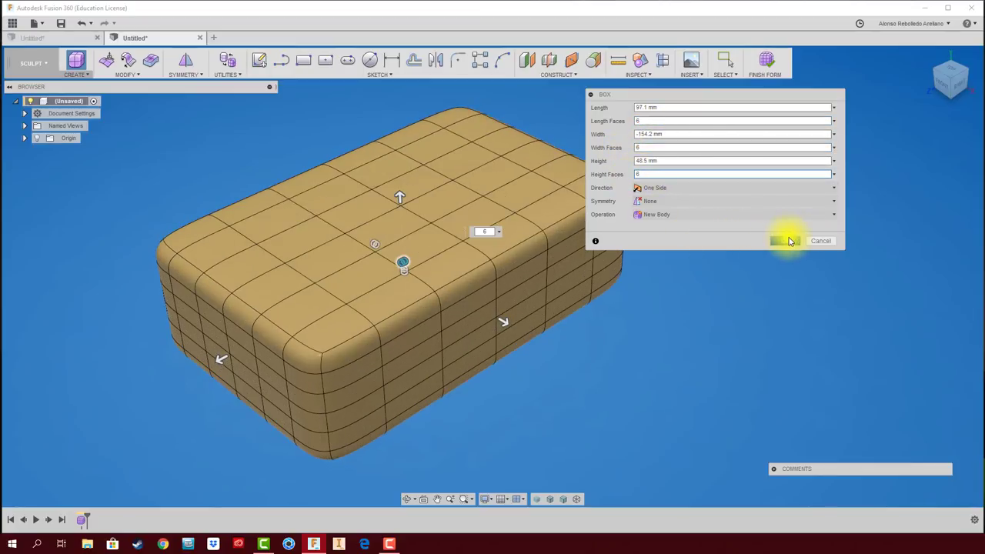
pyautogui.click(784, 241)
# Step: Recentre the view and try selecting a top face, a vertex and an edge
pyautogui.moveTo(712, 292); pyautogui.dragTo(741, 305, button='middle')
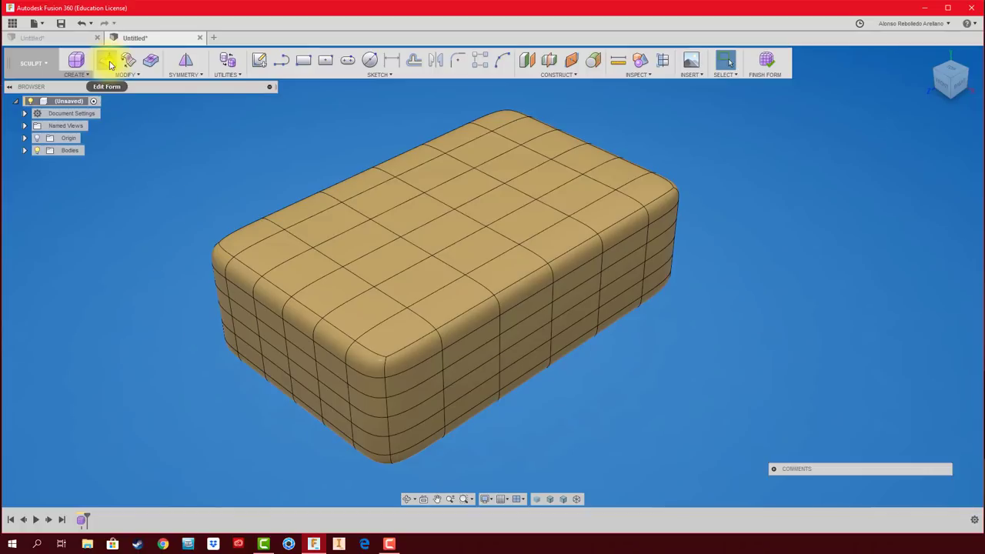
pyautogui.rightClick(174, 169)
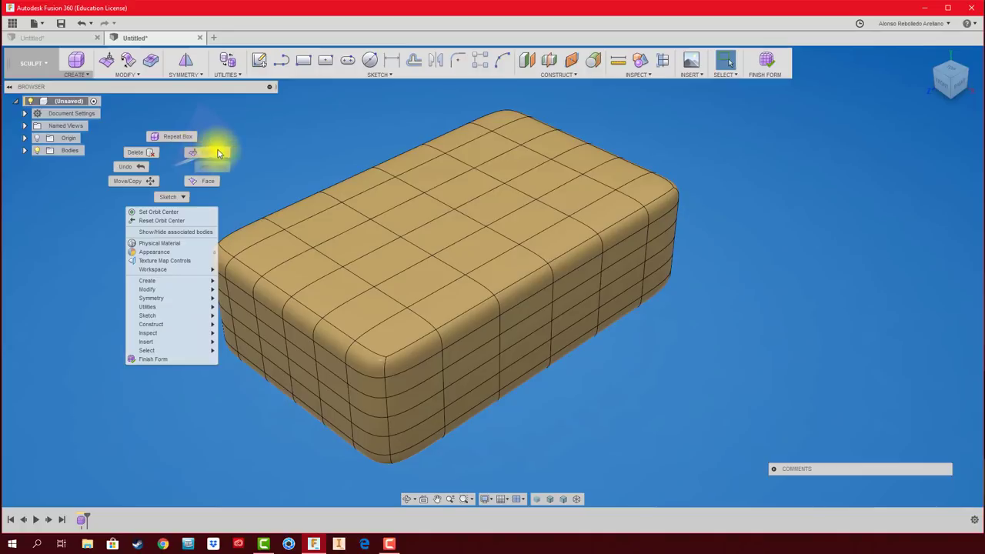
pyautogui.click(291, 135)
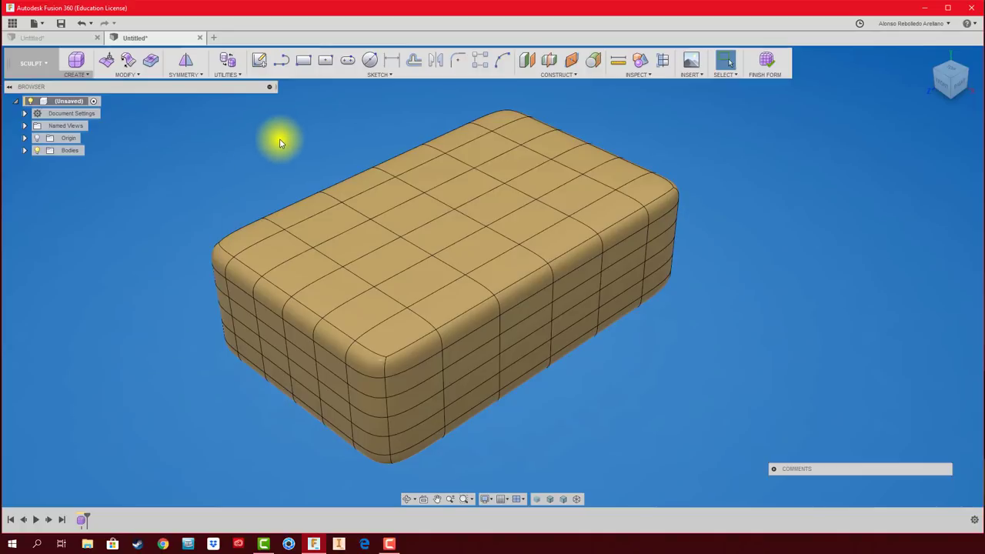
pyautogui.click(335, 229)
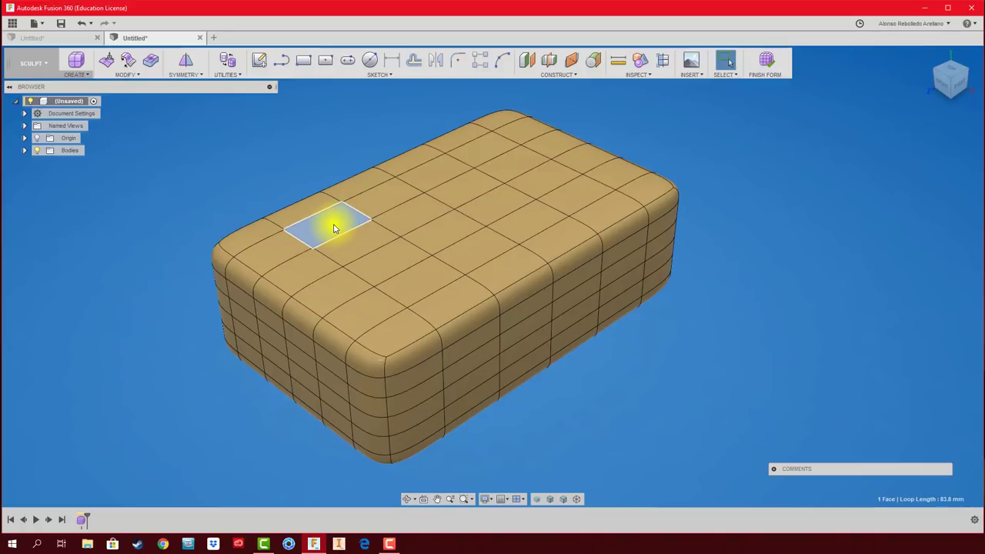
pyautogui.click(400, 237)
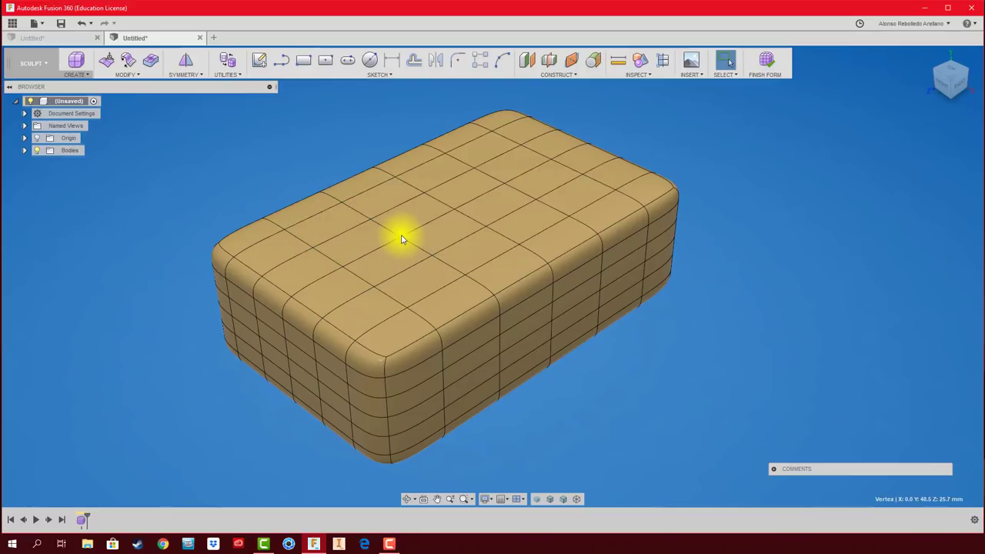
pyautogui.click(507, 220)
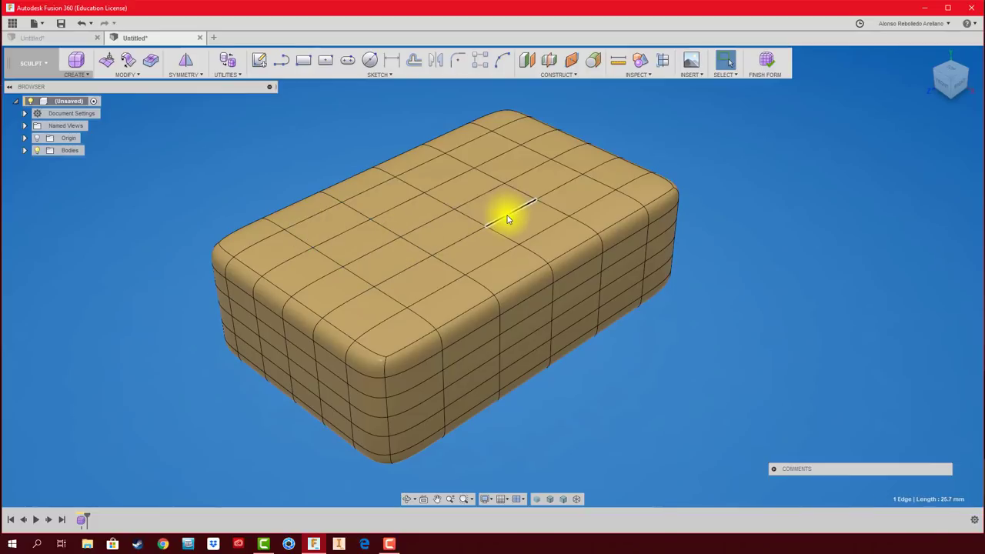
# Step: Select a strip of four top faces plus two neighbouring faces below it
pyautogui.click(353, 244)
pyautogui.keyDown('shift'); pyautogui.click(414, 223); pyautogui.keyUp('shift')
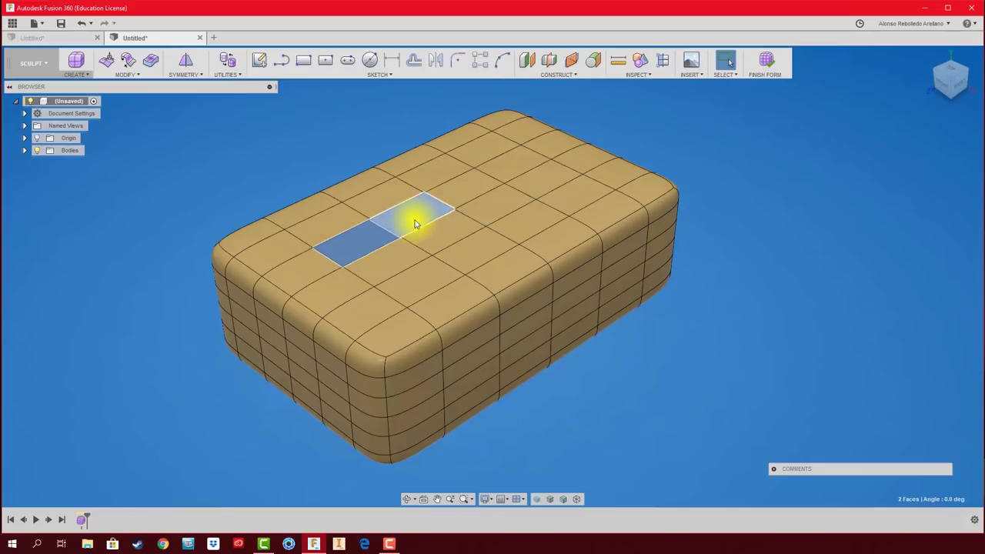
pyautogui.keyDown('shift'); pyautogui.click(472, 193); pyautogui.keyUp('shift')
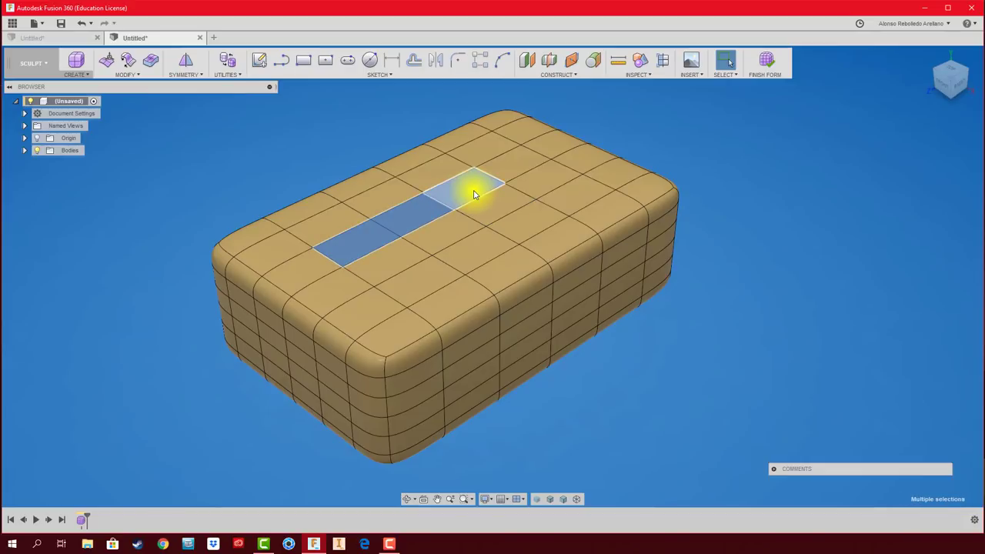
pyautogui.keyDown('shift'); pyautogui.click(517, 164); pyautogui.keyUp('shift')
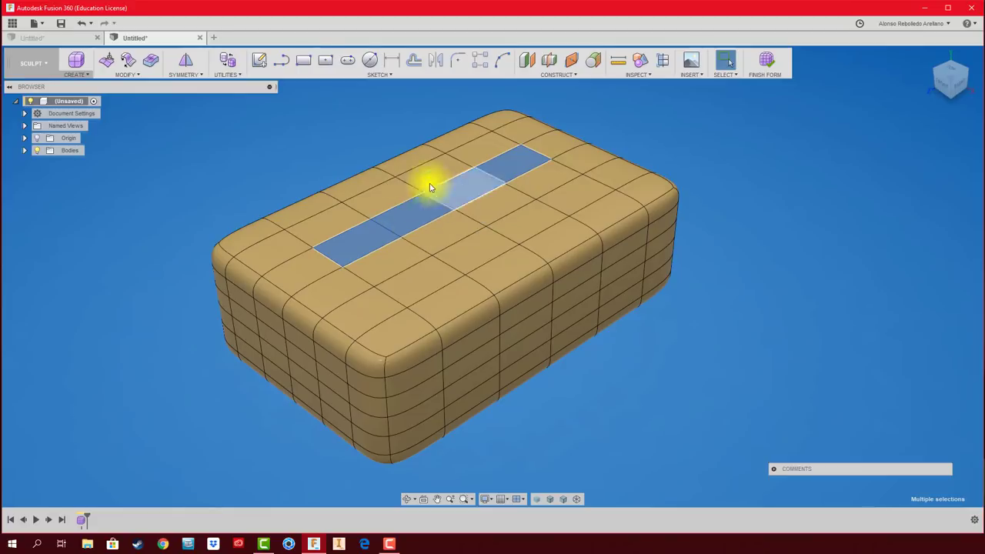
pyautogui.keyDown('shift'); pyautogui.click(473, 255); pyautogui.keyUp('shift')
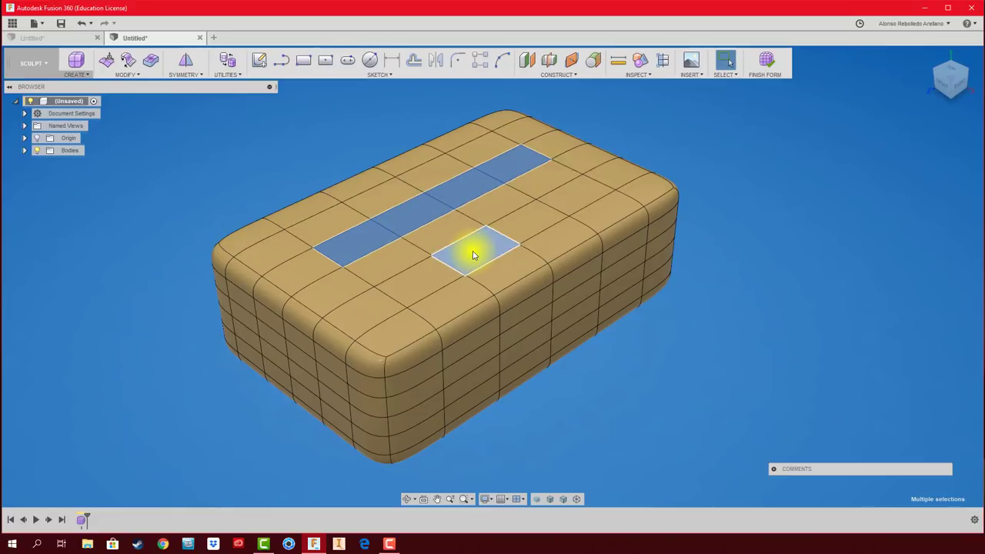
pyautogui.click(523, 220)
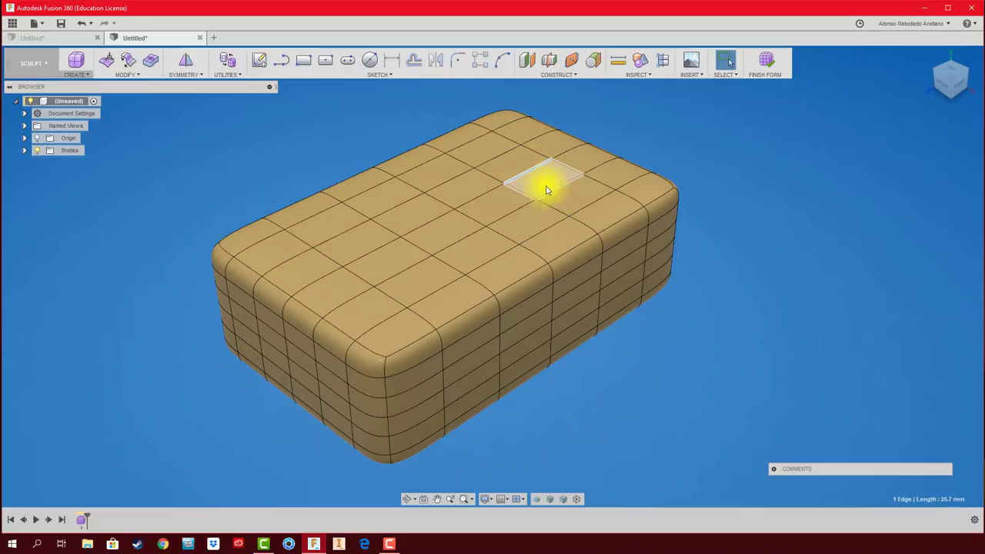
pyautogui.click(514, 180)
pyautogui.keyDown('shift'); pyautogui.click(492, 196); pyautogui.keyUp('shift')
pyautogui.keyDown('shift'); pyautogui.click(431, 224); pyautogui.keyUp('shift')
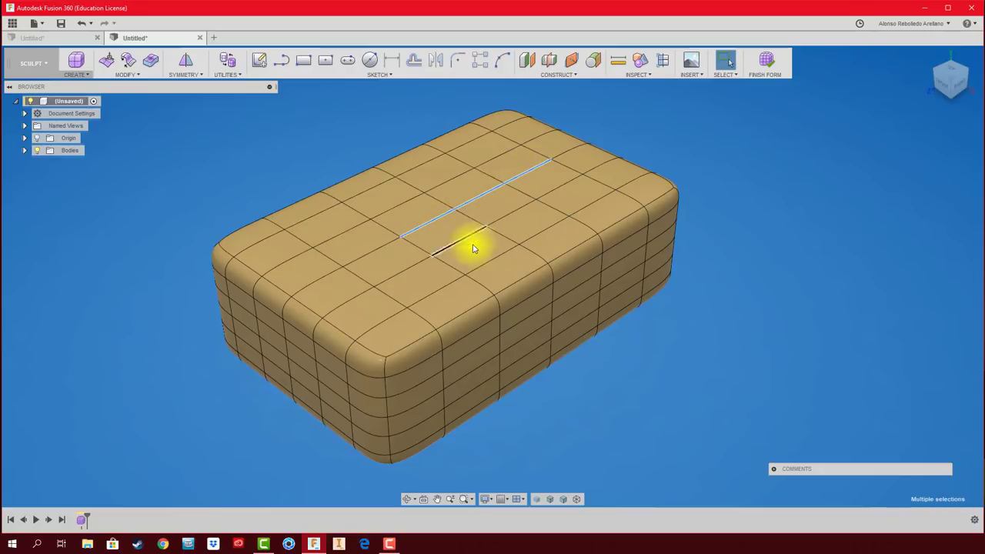
pyautogui.keyDown('shift'); pyautogui.click(384, 247); pyautogui.keyUp('shift')
pyautogui.keyDown('shift'); pyautogui.click(543, 172); pyautogui.keyUp('shift')
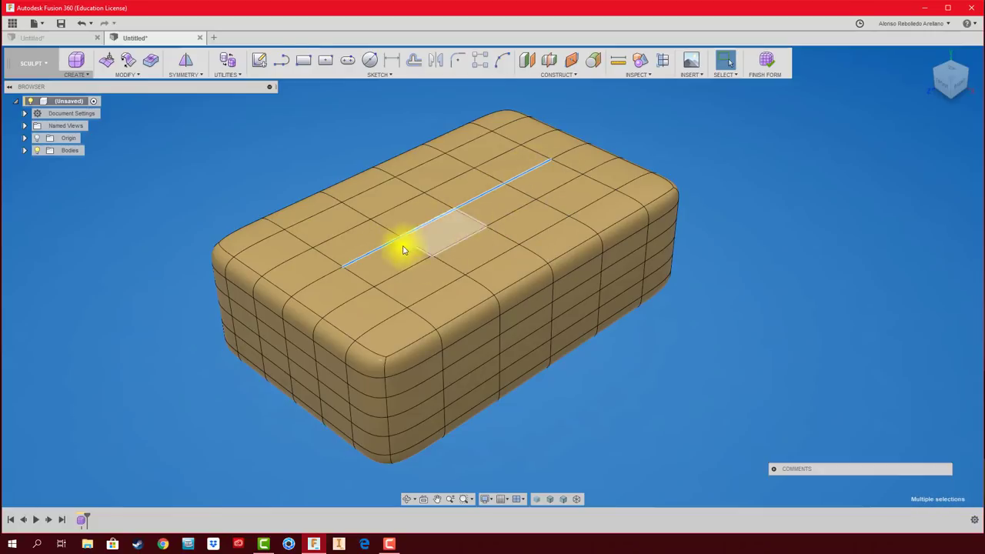
pyautogui.keyDown('shift'); pyautogui.click(320, 216); pyautogui.keyUp('shift')
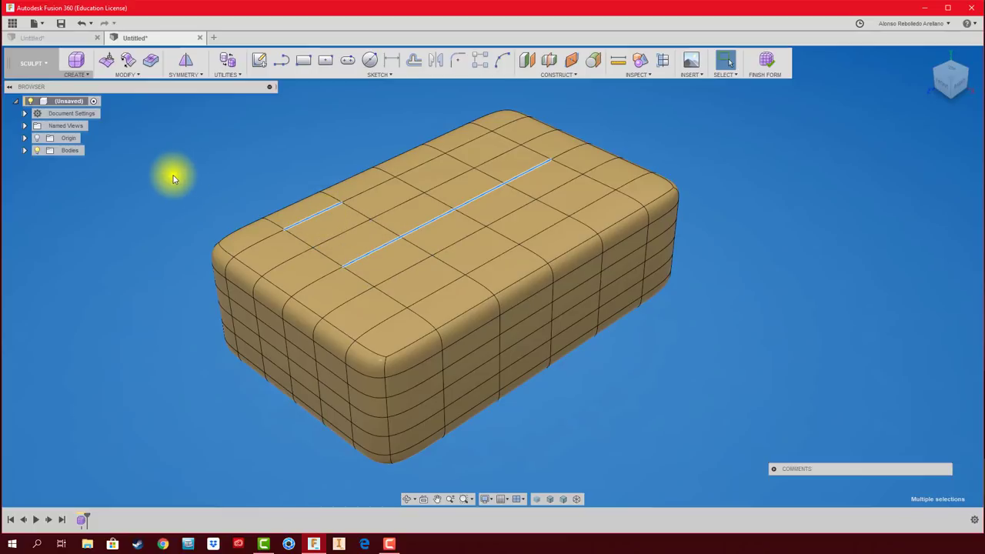
pyautogui.click(485, 226)
pyautogui.keyDown('shift'); pyautogui.click(518, 244); pyautogui.keyUp('shift')
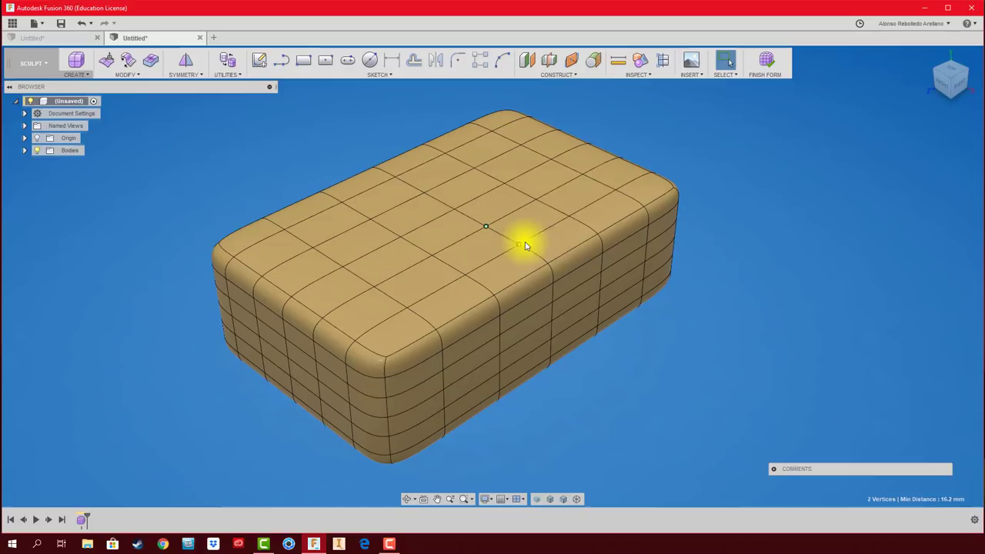
pyautogui.keyDown('shift'); pyautogui.click(569, 216); pyautogui.keyUp('shift')
pyautogui.keyDown('shift'); pyautogui.click(492, 131); pyautogui.keyUp('shift')
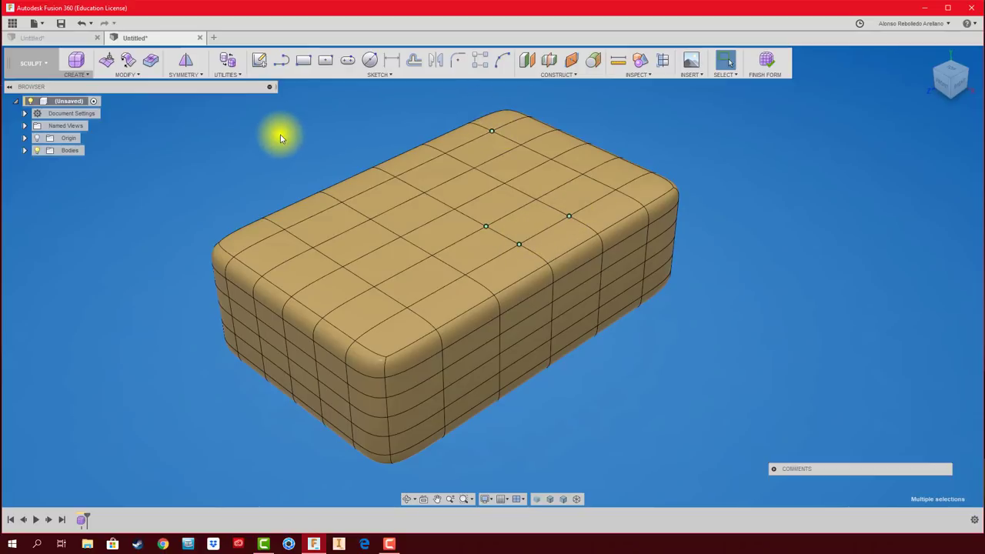
pyautogui.click(312, 247)
pyautogui.click(259, 180)
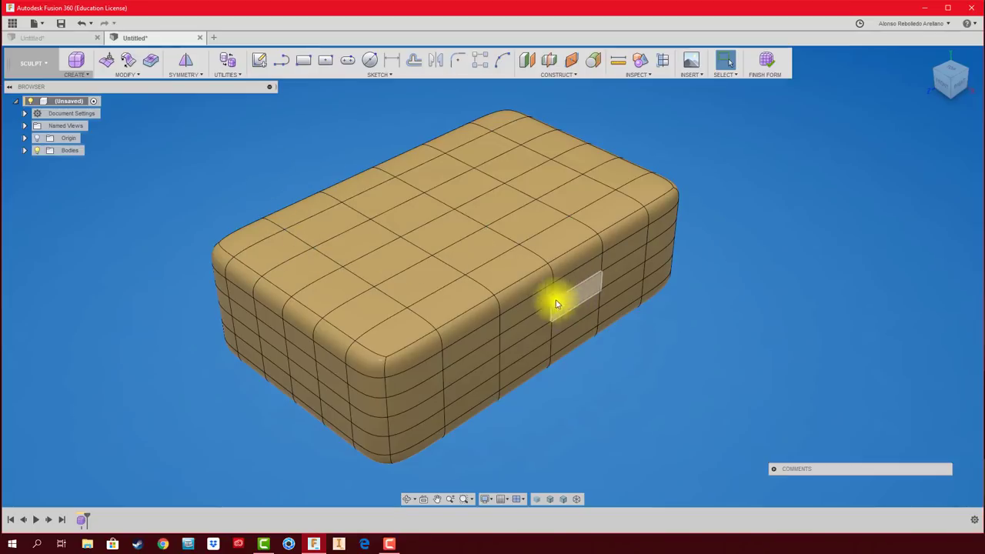
pyautogui.click(451, 228)
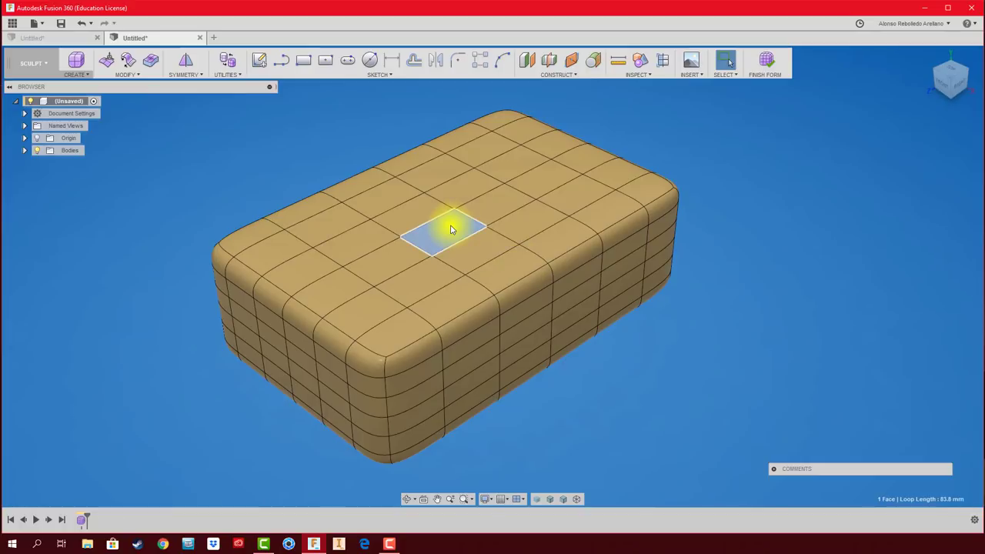
# Step: Pull the selected top face upward with Edit Form and confirm
pyautogui.rightClick(451, 228)
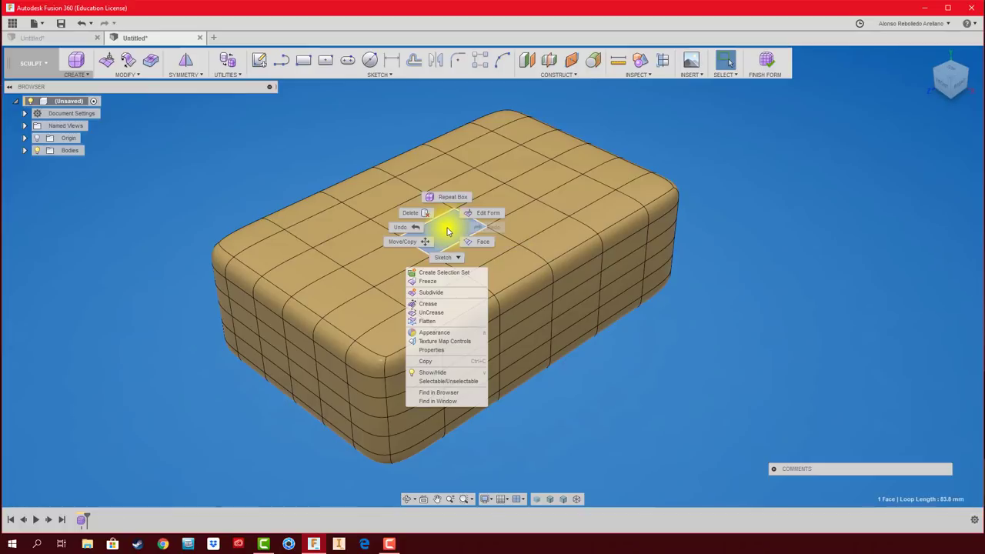
pyautogui.click(488, 215)
pyautogui.scroll(3, 462, 196)
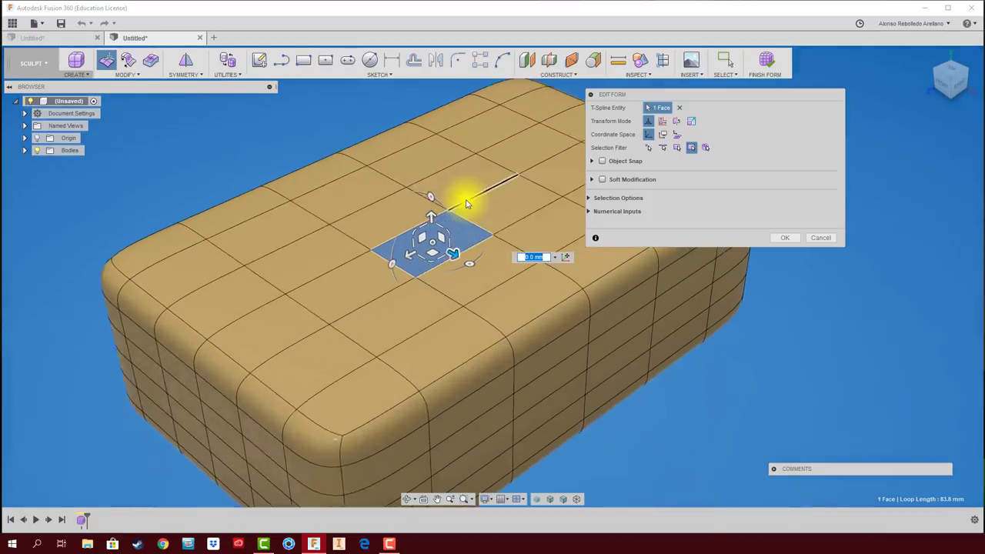
pyautogui.scroll(3, 450, 227)
pyautogui.scroll(-3, 339, 277)
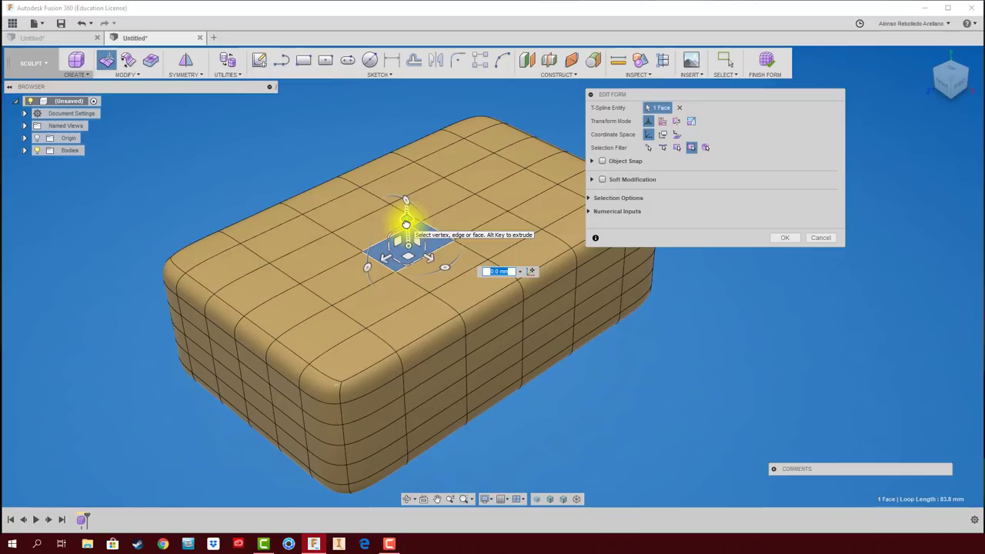
pyautogui.moveTo(407, 220); pyautogui.dragTo(407, 203)
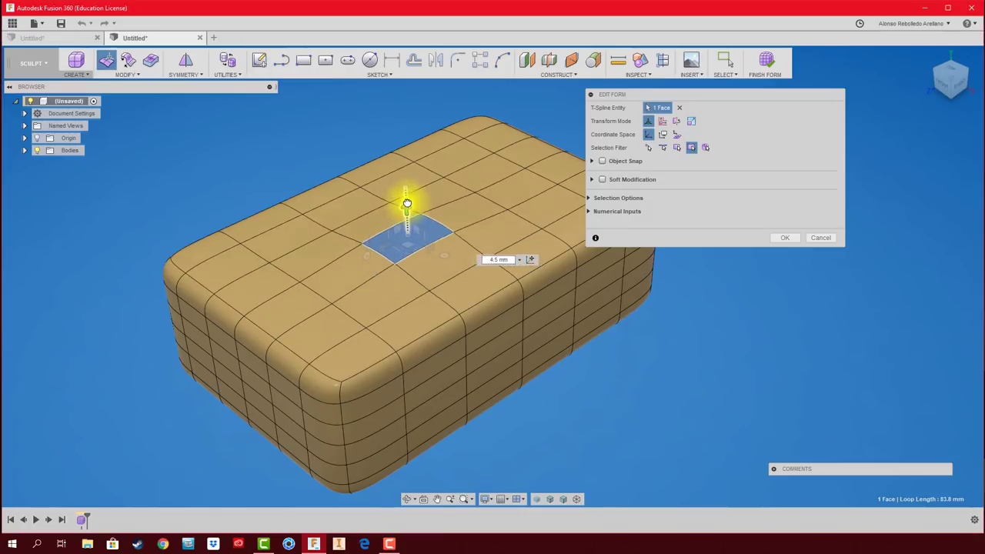
pyautogui.moveTo(406, 134); pyautogui.dragTo(407, 91)
pyautogui.moveTo(420, 189)
pyautogui.mouseDown()
pyautogui.moveTo(444, 285)
pyautogui.moveTo(396, 87)
pyautogui.moveTo(428, 263)
pyautogui.moveTo(405, 132)
pyautogui.moveTo(479, 213)
pyautogui.moveTo(410, 156)
pyautogui.moveTo(224, 208)
pyautogui.moveTo(474, 131)
pyautogui.moveTo(351, 171)
pyautogui.moveTo(363, 177)
pyautogui.mouseUp()
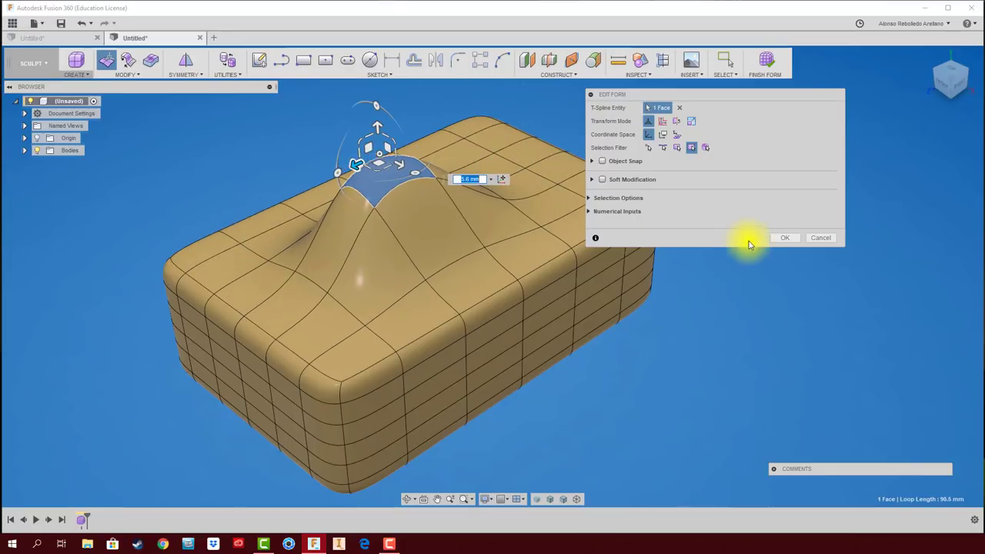
pyautogui.click(781, 240)
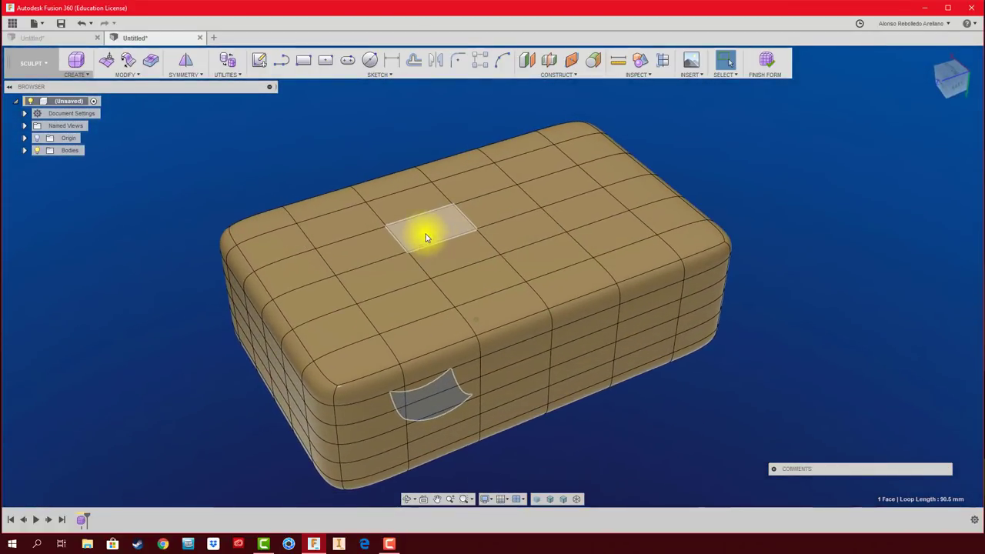
# Step: Raise four central top faces together into a broad rounded bump
pyautogui.keyDown('shift'); pyautogui.click(435, 228); pyautogui.keyUp('shift')
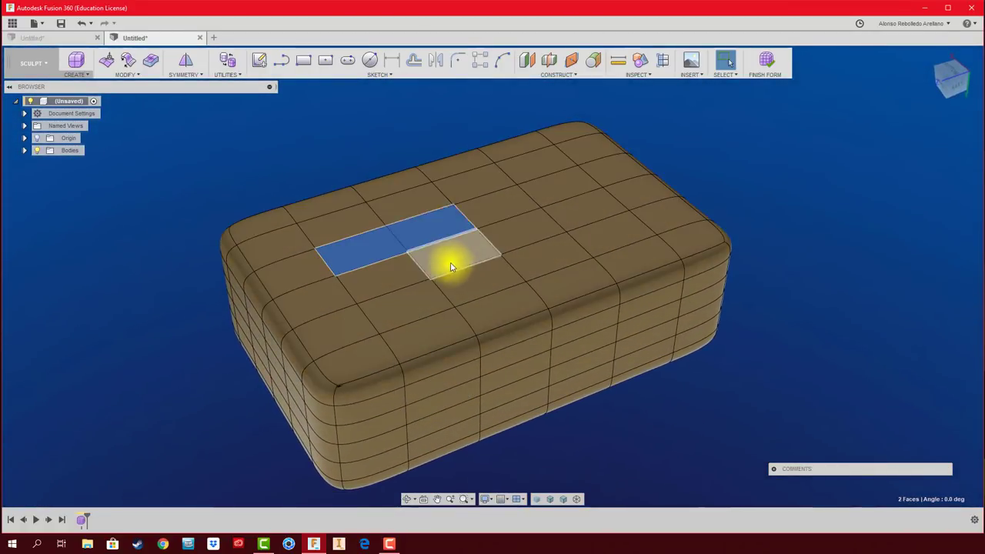
pyautogui.click(107, 61)
pyautogui.moveTo(410, 273)
pyautogui.mouseDown()
pyautogui.moveTo(413, 165)
pyautogui.moveTo(435, 334)
pyautogui.moveTo(426, 220)
pyautogui.mouseUp()
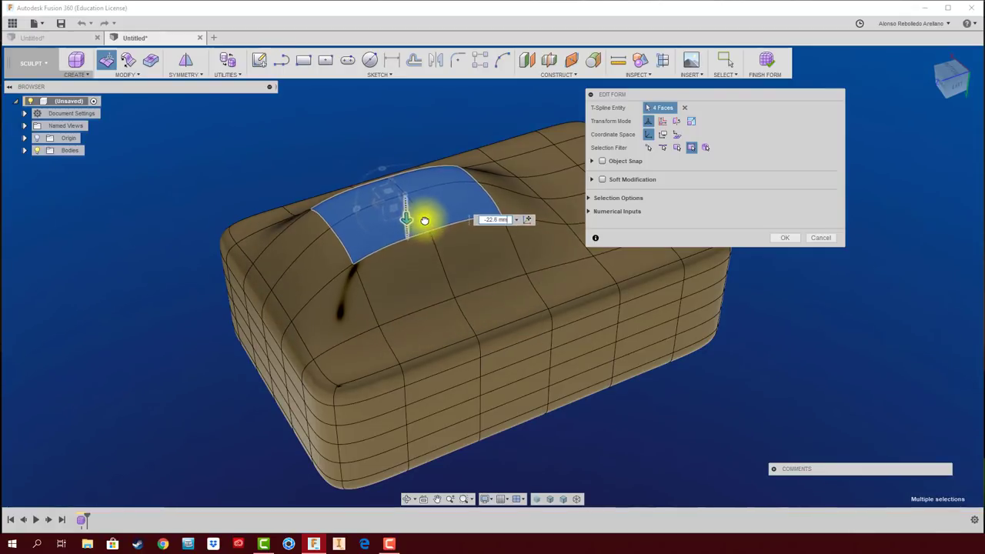
pyautogui.click(784, 238)
pyautogui.keyDown('shift'); pyautogui.moveTo(644, 285); pyautogui.dragTo(439, 345, button='middle'); pyautogui.keyUp('shift')
pyautogui.click(445, 348)
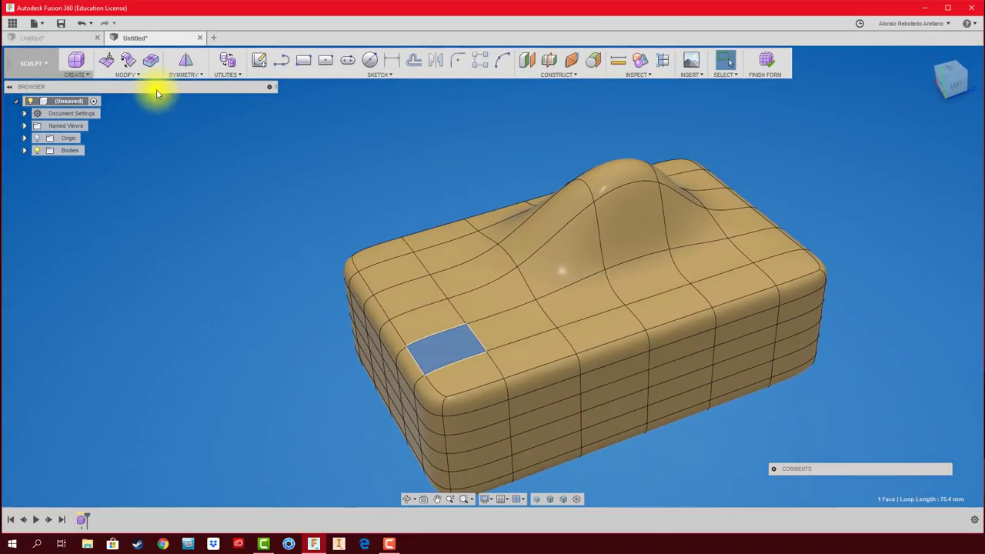
# Step: Pull the corner top face upward and scale it down into a narrow peak
pyautogui.click(106, 61)
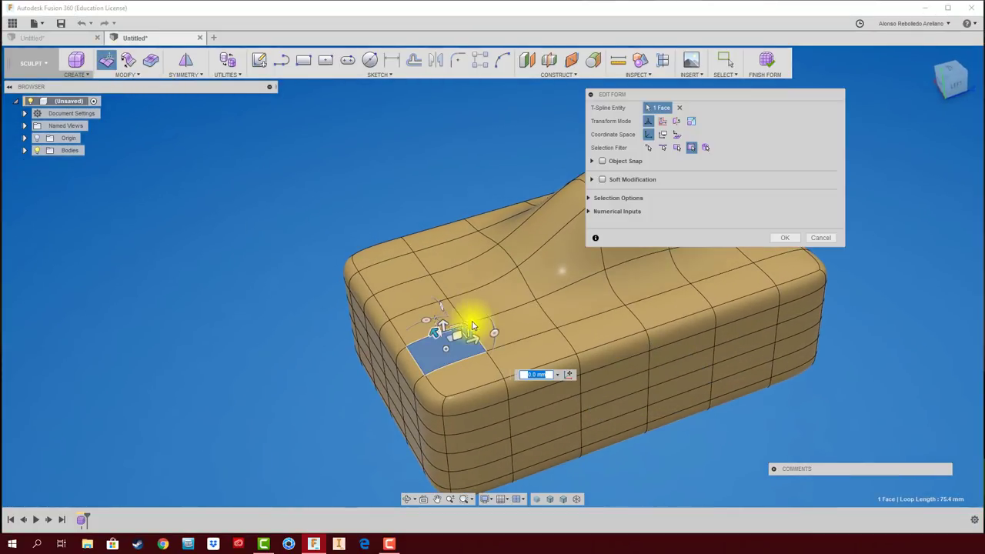
pyautogui.moveTo(444, 328)
pyautogui.mouseDown()
pyautogui.moveTo(437, 222)
pyautogui.moveTo(472, 213)
pyautogui.moveTo(465, 211)
pyautogui.moveTo(492, 274)
pyautogui.moveTo(468, 235)
pyautogui.moveTo(411, 222)
pyautogui.moveTo(390, 248)
pyautogui.moveTo(387, 237)
pyautogui.moveTo(402, 207)
pyautogui.moveTo(466, 220)
pyautogui.moveTo(453, 214)
pyautogui.moveTo(461, 205)
pyautogui.moveTo(428, 263)
pyautogui.moveTo(468, 220)
pyautogui.mouseUp()
pyautogui.scroll(3, 460, 230)
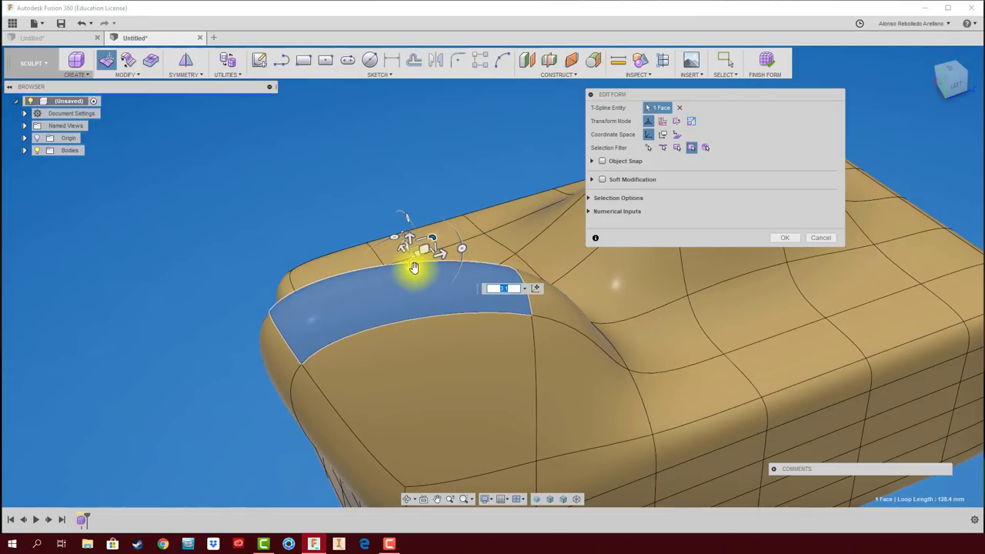
pyautogui.moveTo(413, 265)
pyautogui.mouseDown()
pyautogui.moveTo(446, 279)
pyautogui.moveTo(365, 251)
pyautogui.mouseUp()
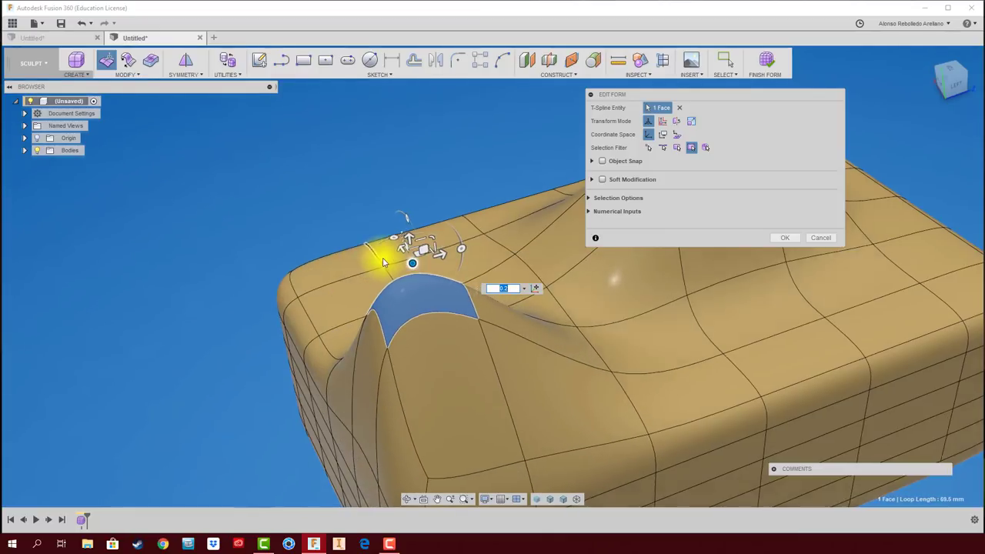
# Step: Enlarge a side face and push it outward into a bulge
pyautogui.moveTo(385, 259)
pyautogui.keyDown('shift'); pyautogui.mouseDown(button='middle')
pyautogui.moveTo(531, 378)
pyautogui.moveTo(446, 366)
pyautogui.mouseUp(button='middle'); pyautogui.keyUp('shift')
pyautogui.click(446, 365)
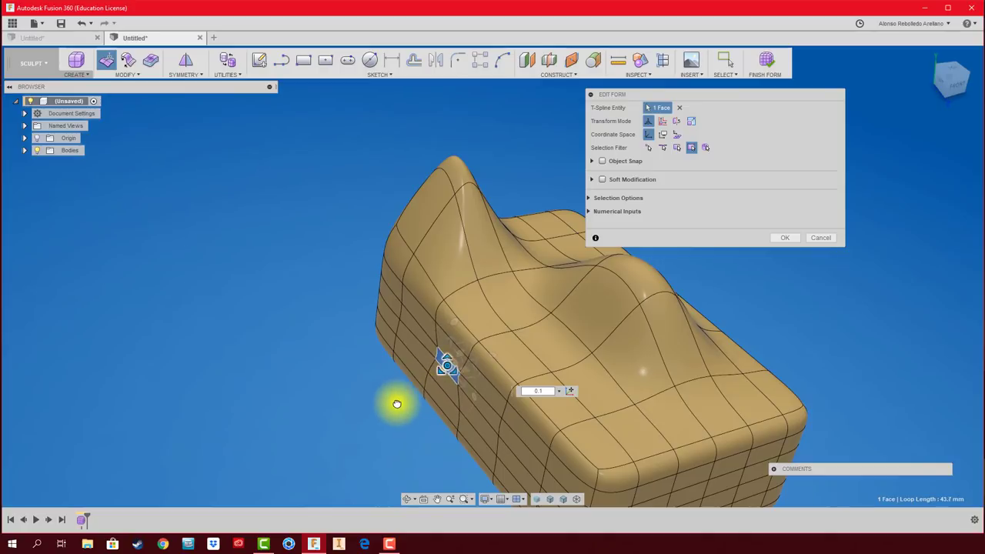
pyautogui.moveTo(396, 403)
pyautogui.mouseDown()
pyautogui.moveTo(484, 334)
pyautogui.moveTo(604, 264)
pyautogui.moveTo(528, 315)
pyautogui.moveTo(414, 424)
pyautogui.moveTo(487, 314)
pyautogui.moveTo(544, 263)
pyautogui.moveTo(512, 282)
pyautogui.mouseUp()
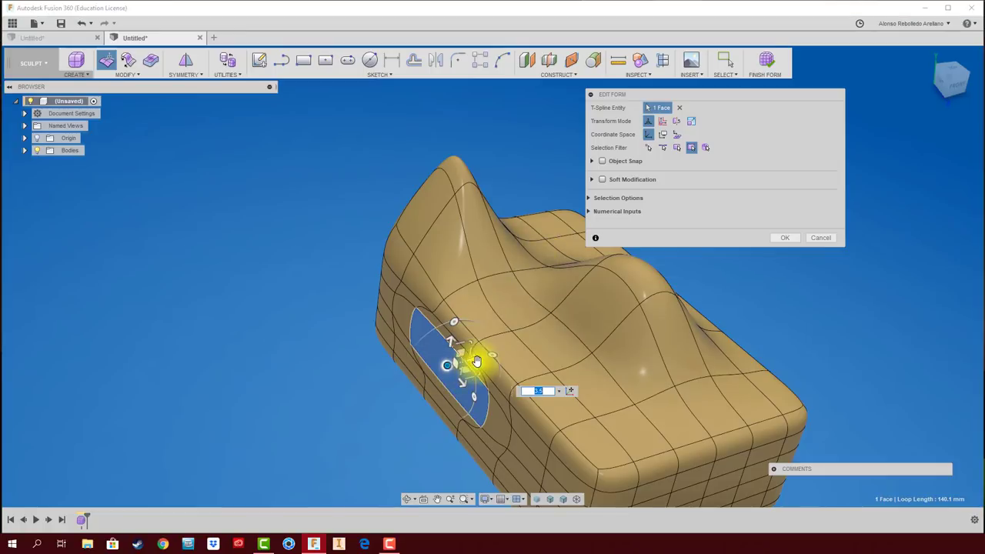
pyautogui.moveTo(476, 361); pyautogui.dragTo(378, 391)
pyautogui.click(784, 237)
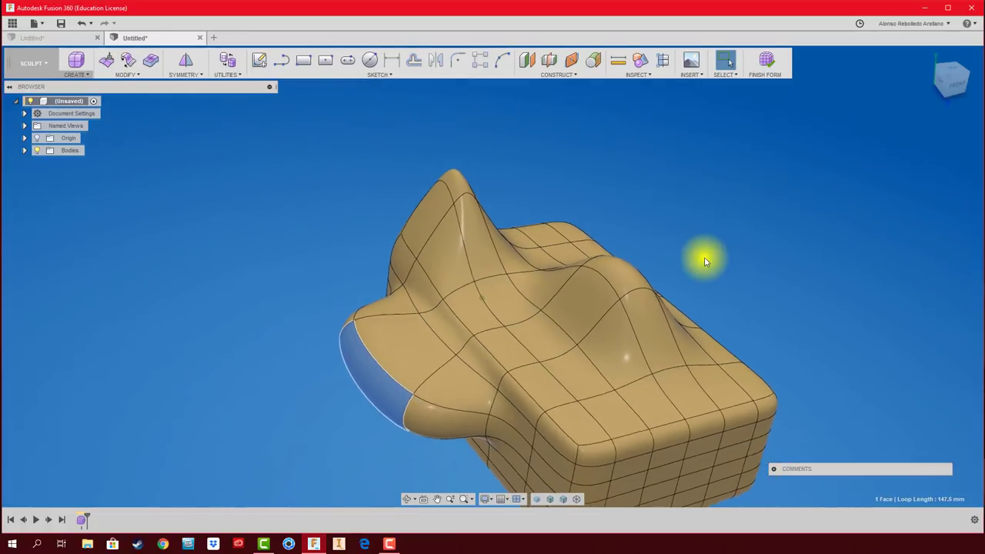
pyautogui.moveTo(705, 261)
pyautogui.keyDown('shift'); pyautogui.mouseDown(button='middle')
pyautogui.moveTo(681, 272)
pyautogui.moveTo(590, 383)
pyautogui.moveTo(510, 374)
pyautogui.mouseUp(button='middle'); pyautogui.keyUp('shift')
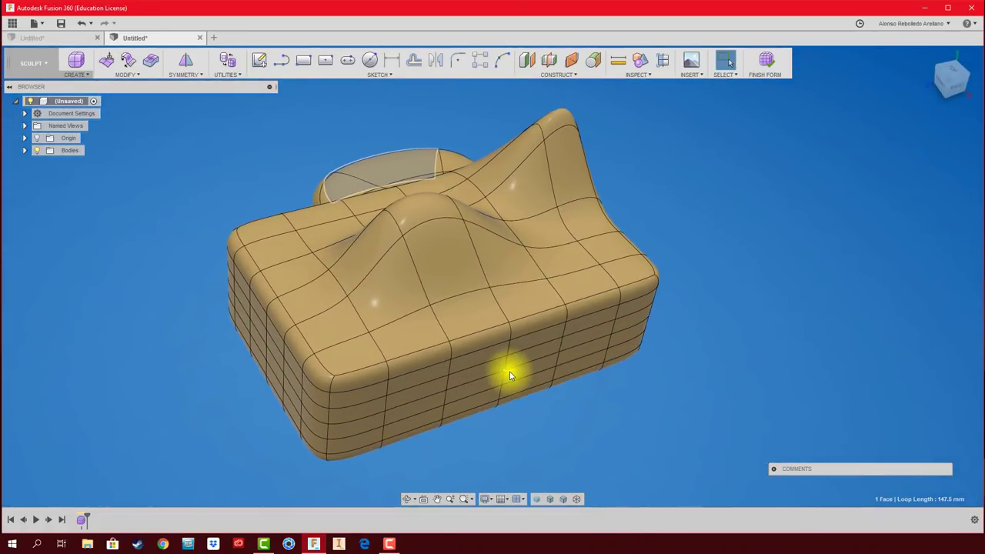
pyautogui.click(497, 295)
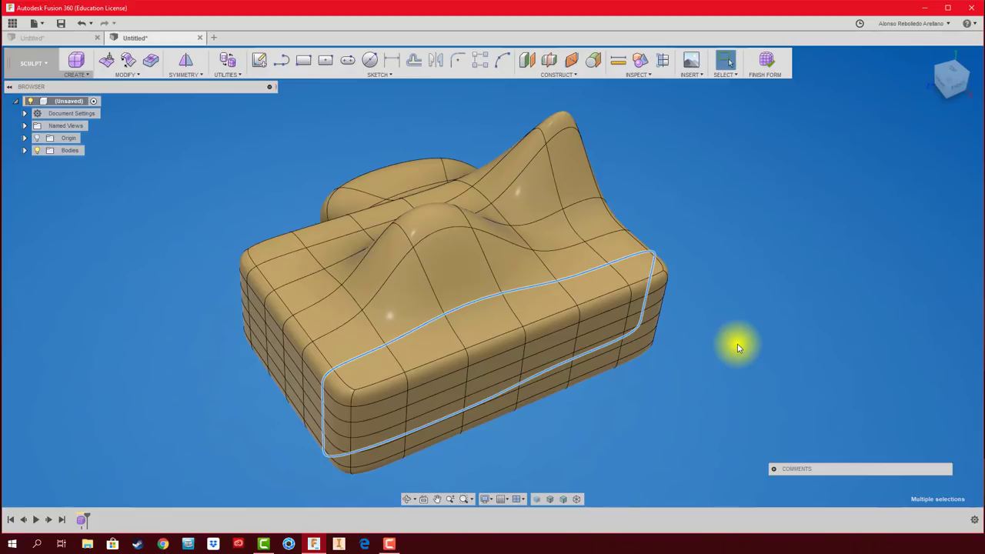
pyautogui.click(108, 63)
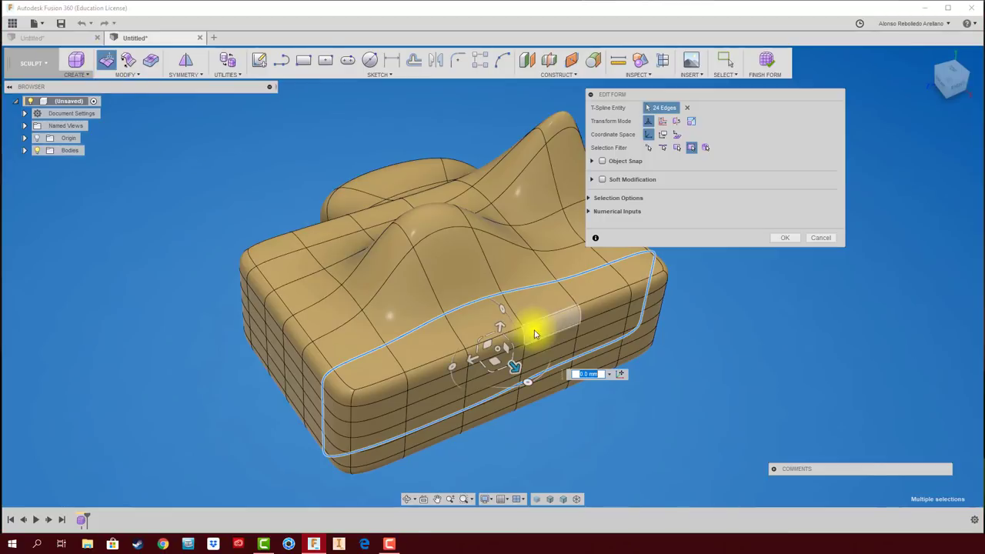
pyautogui.moveTo(498, 352); pyautogui.dragTo(495, 334)
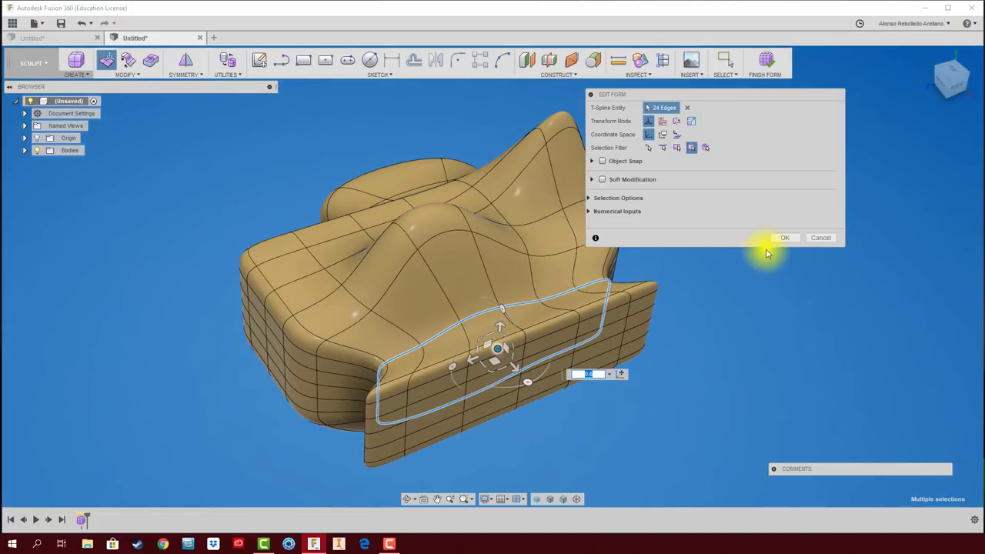
pyautogui.click(778, 239)
pyautogui.keyDown('shift'); pyautogui.moveTo(754, 323); pyautogui.dragTo(471, 358, button='middle'); pyautogui.keyUp('shift')
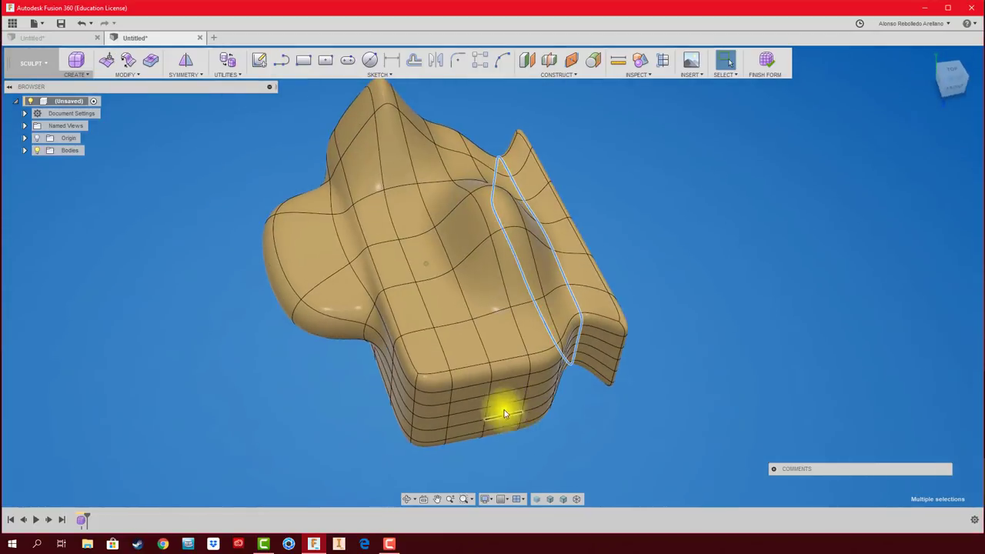
pyautogui.click(433, 321)
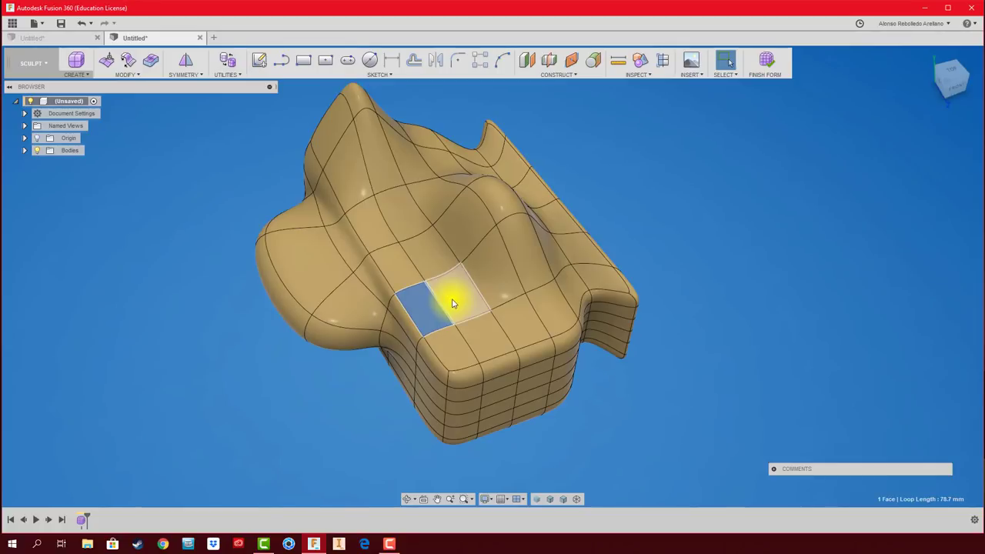
pyautogui.doubleClick(453, 303)
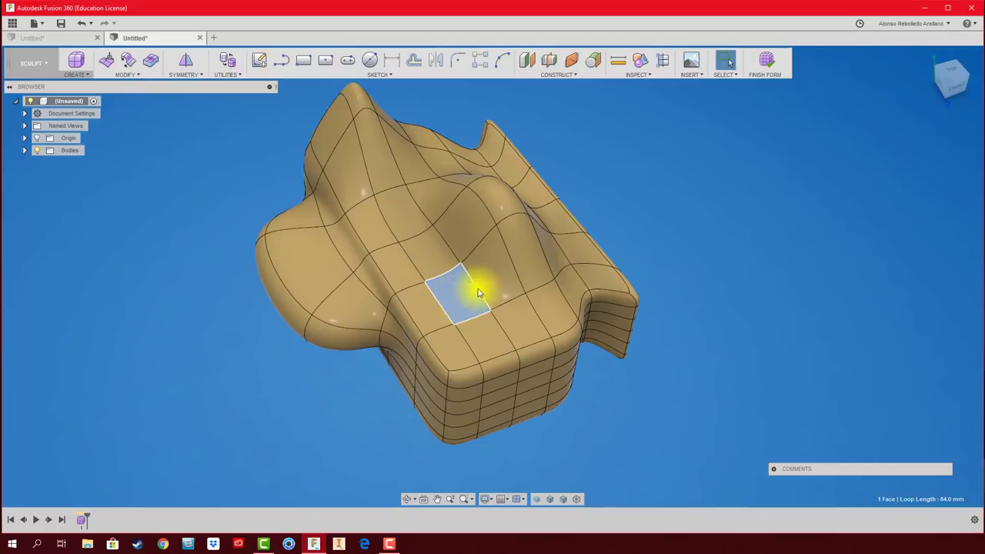
pyautogui.doubleClick(426, 315)
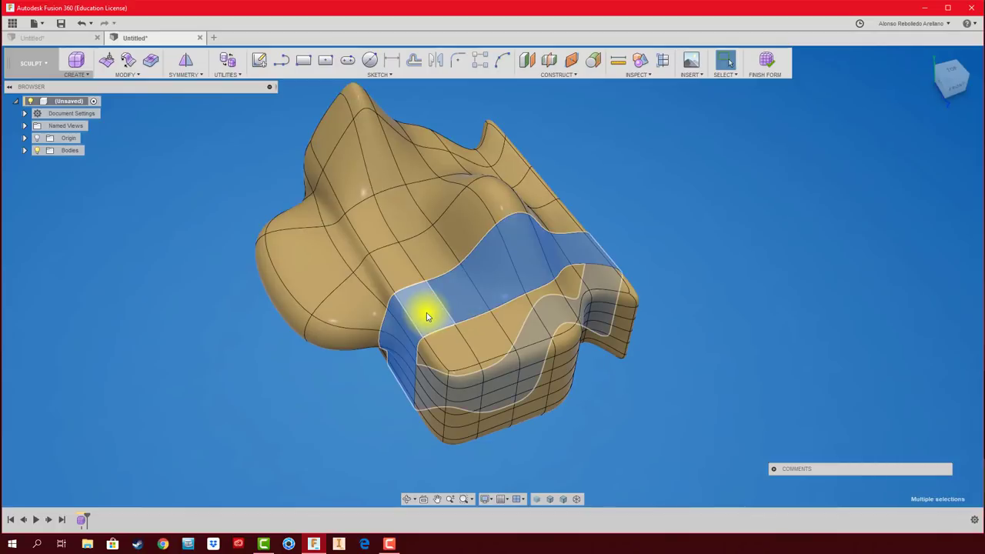
pyautogui.keyDown('shift'); pyautogui.moveTo(301, 253); pyautogui.dragTo(342, 267, button='middle'); pyautogui.keyUp('shift')
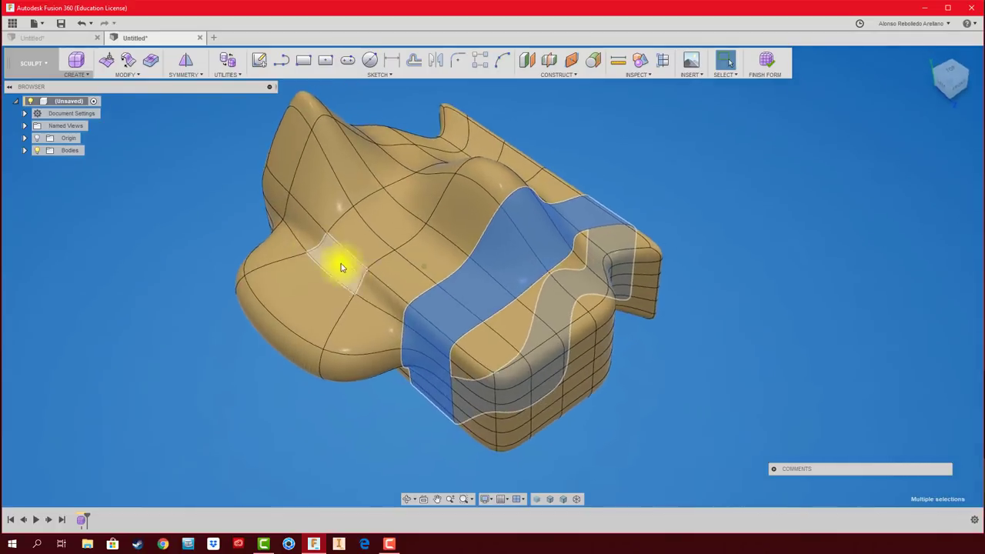
pyautogui.click(108, 61)
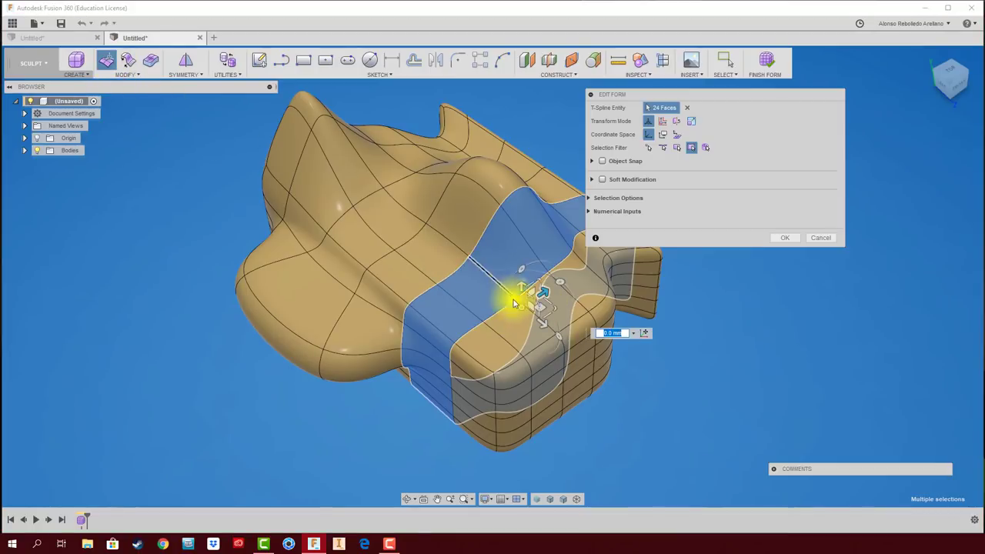
pyautogui.moveTo(521, 313)
pyautogui.mouseDown()
pyautogui.moveTo(531, 351)
pyautogui.moveTo(420, 161)
pyautogui.moveTo(325, 114)
pyautogui.moveTo(655, 483)
pyautogui.moveTo(698, 511)
pyautogui.mouseUp()
pyautogui.moveTo(741, 526)
pyautogui.keyDown('shift'); pyautogui.mouseDown(button='middle')
pyautogui.moveTo(675, 466)
pyautogui.moveTo(624, 358)
pyautogui.moveTo(558, 285)
pyautogui.mouseUp(button='middle'); pyautogui.keyUp('shift')
pyautogui.moveTo(568, 293)
pyautogui.mouseDown()
pyautogui.moveTo(624, 307)
pyautogui.moveTo(408, 251)
pyautogui.moveTo(523, 292)
pyautogui.moveTo(509, 289)
pyautogui.mouseUp()
pyautogui.click(807, 239)
pyautogui.moveTo(769, 242)
pyautogui.keyDown('shift'); pyautogui.mouseDown(button='middle')
pyautogui.moveTo(737, 253)
pyautogui.moveTo(669, 245)
pyautogui.moveTo(231, 92)
pyautogui.moveTo(207, 120)
pyautogui.mouseUp(button='middle'); pyautogui.keyUp('shift')
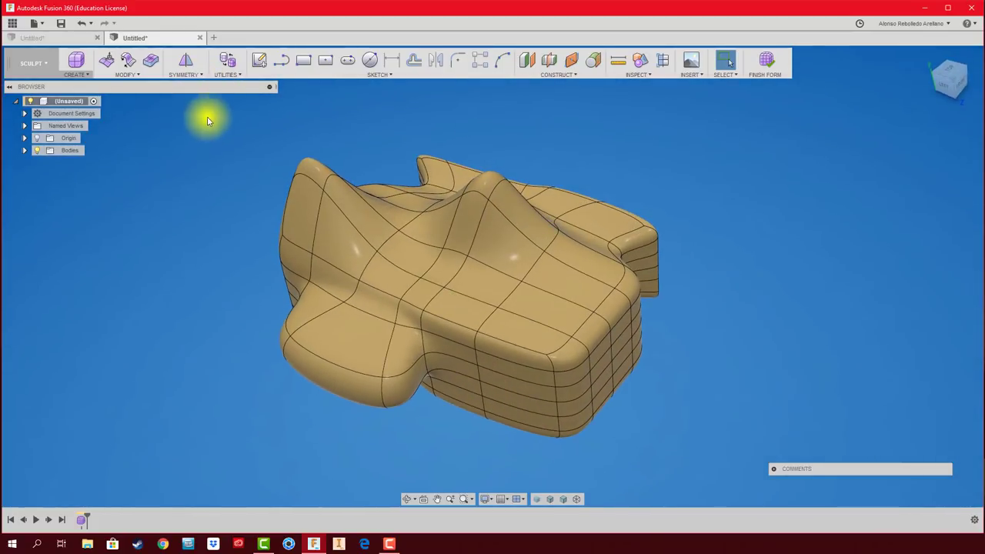
# Step: Open a new blank design and enter the Sculpt environment, dismissing its notice
pyautogui.click(214, 37)
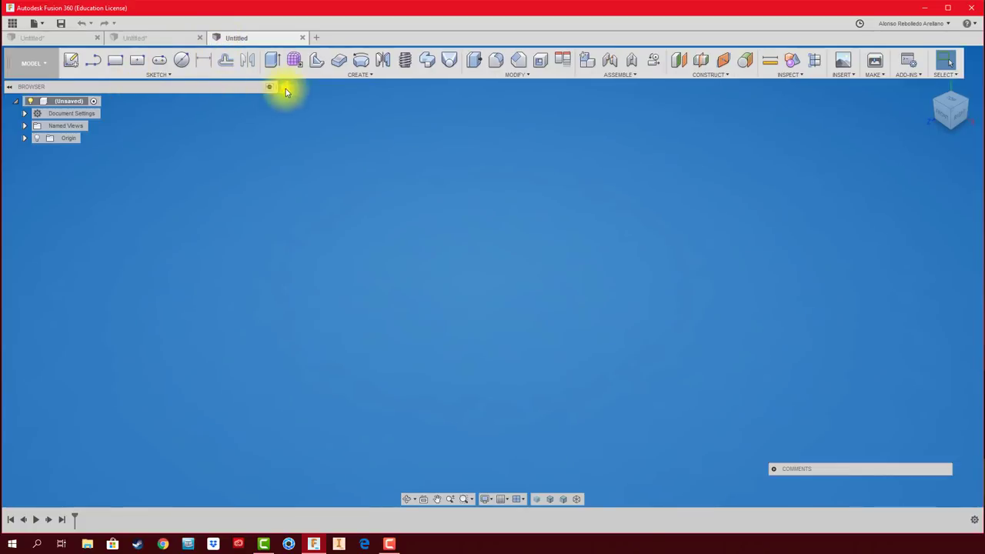
pyautogui.click(295, 59)
pyautogui.click(559, 345)
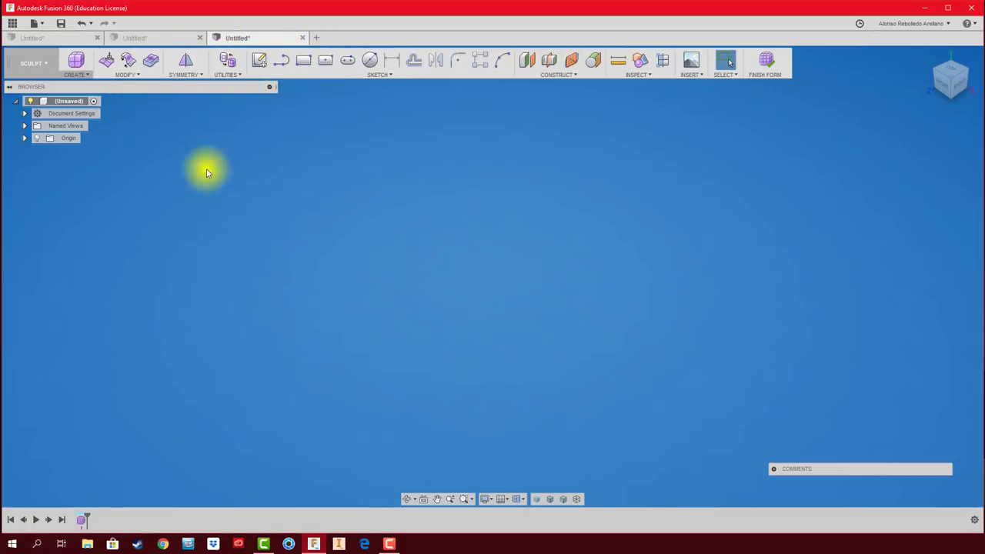
# Step: Create a T-spline cylinder at the origin, 112 mm diameter with 6 height faces
pyautogui.click(84, 75)
pyautogui.click(91, 103)
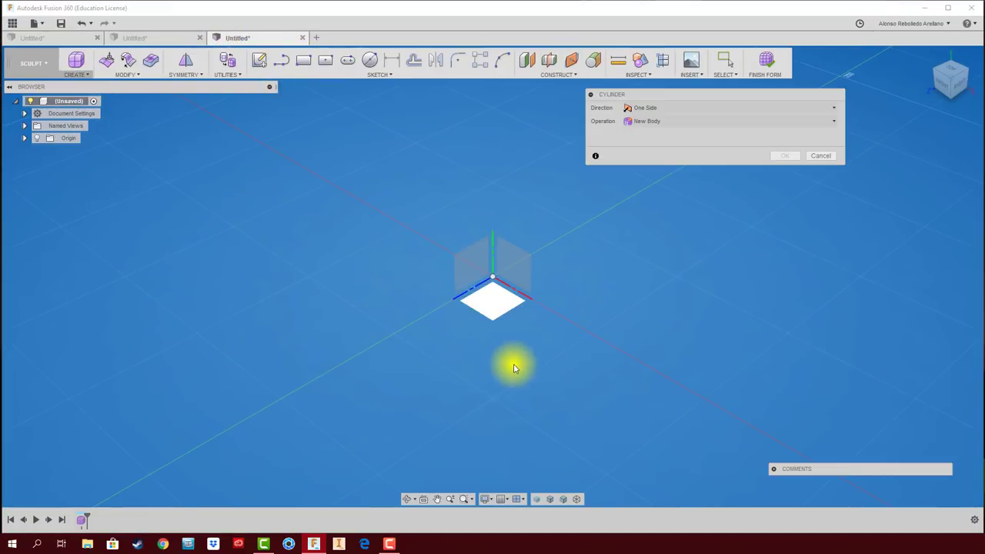
pyautogui.click(494, 307)
pyautogui.click(493, 277)
pyautogui.click(633, 281)
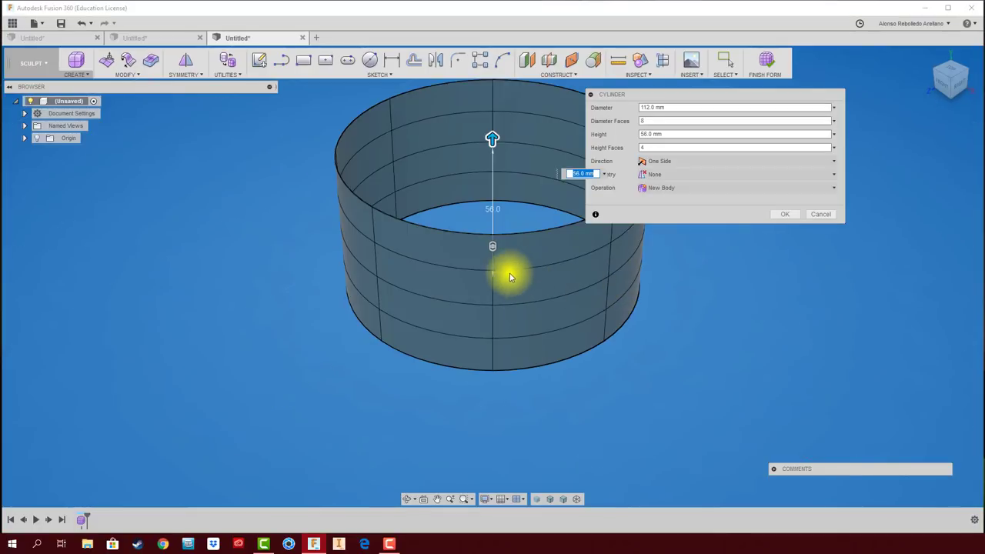
pyautogui.moveTo(492, 247); pyautogui.dragTo(488, 243)
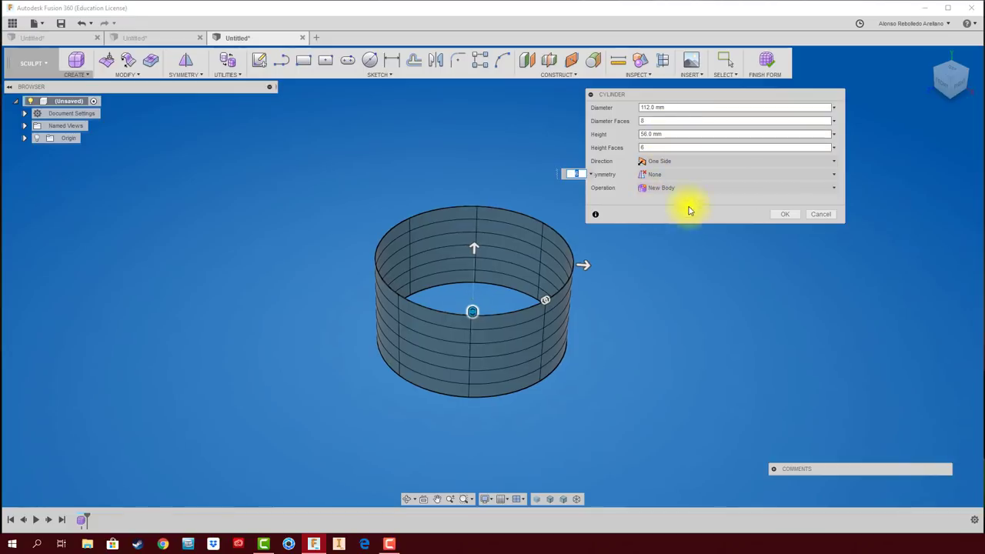
pyautogui.click(785, 221)
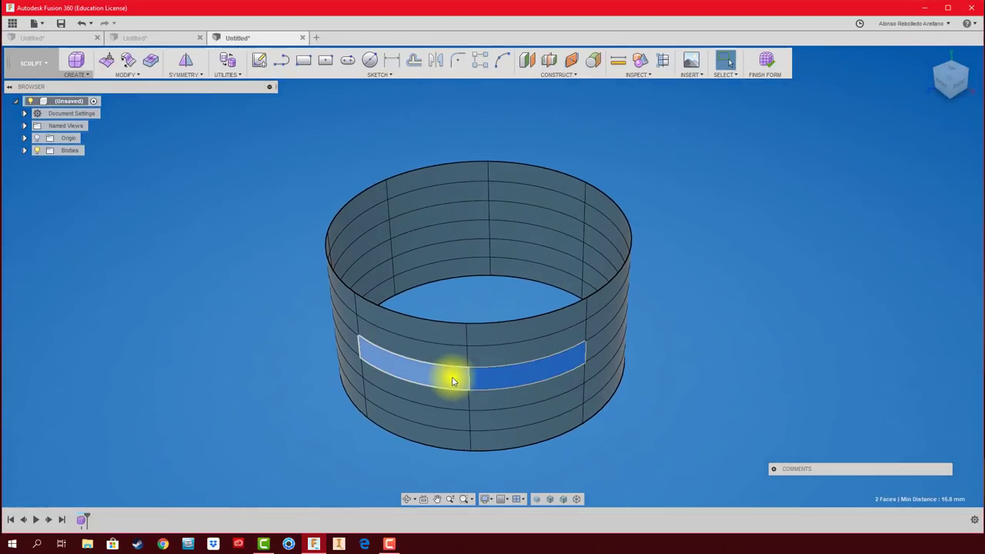
# Step: Select the middle face ring and scale it inward to pinch a narrow waist
pyautogui.doubleClick(602, 342)
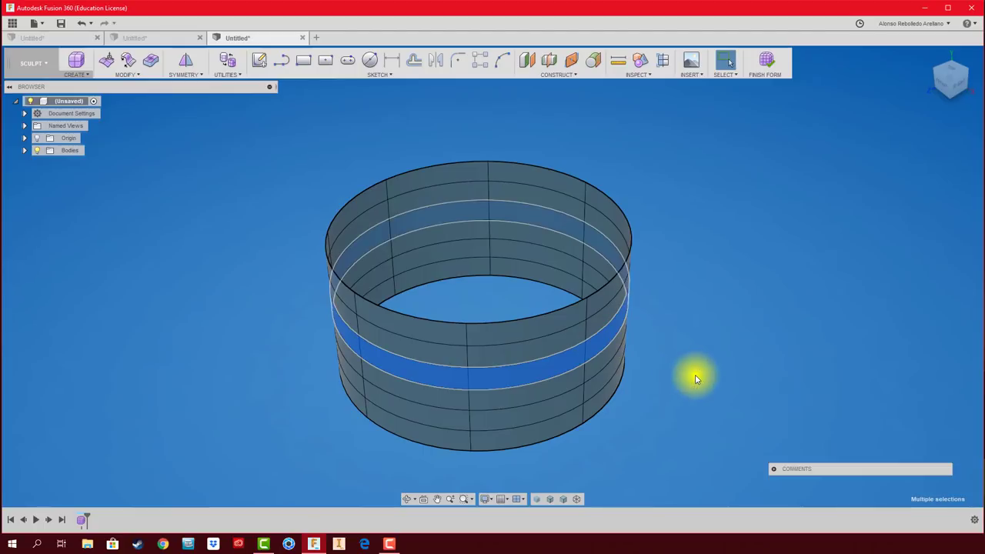
pyautogui.keyDown('shift'); pyautogui.moveTo(695, 379); pyautogui.dragTo(113, 82, button='middle'); pyautogui.keyUp('shift')
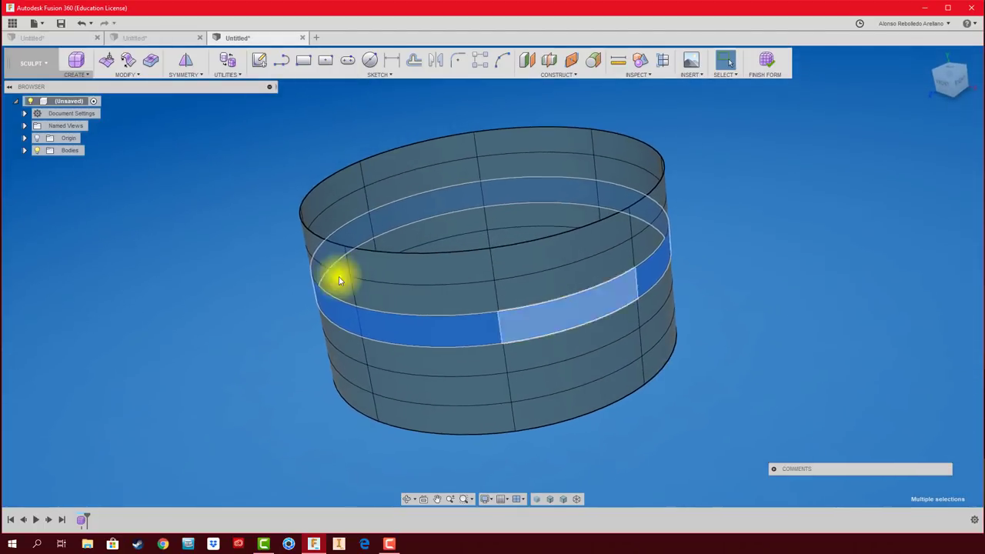
pyautogui.click(108, 62)
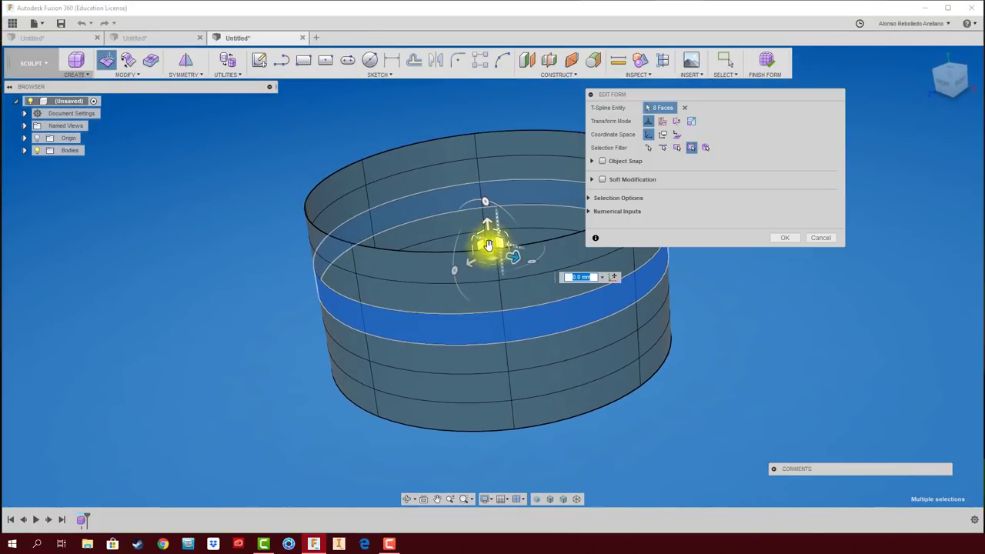
pyautogui.moveTo(487, 252); pyautogui.dragTo(492, 263)
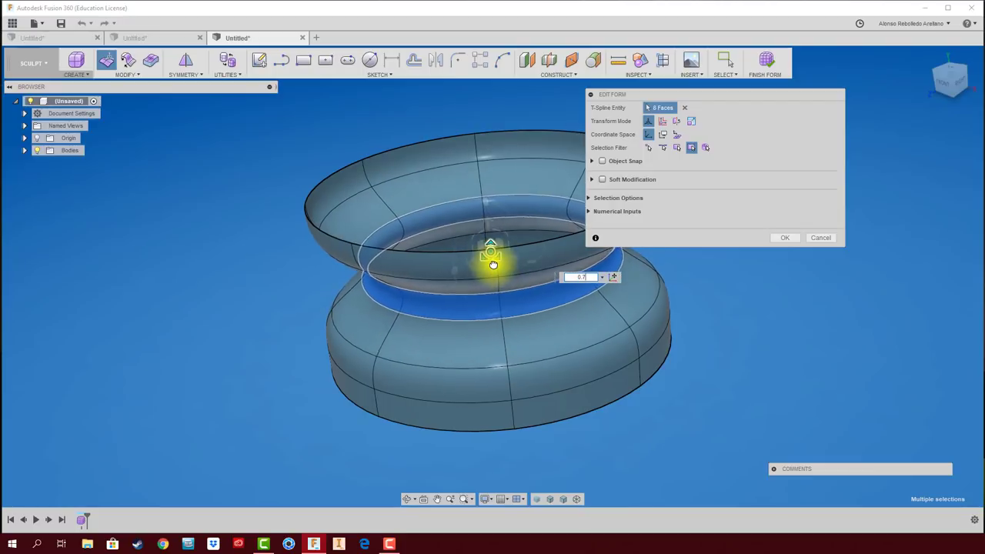
pyautogui.click(784, 237)
# Step: Pull the top edge loop outward into a wide flared rim
pyautogui.moveTo(767, 264)
pyautogui.keyDown('shift'); pyautogui.mouseDown(button='middle')
pyautogui.moveTo(764, 290)
pyautogui.moveTo(631, 310)
pyautogui.mouseUp(button='middle'); pyautogui.keyUp('shift')
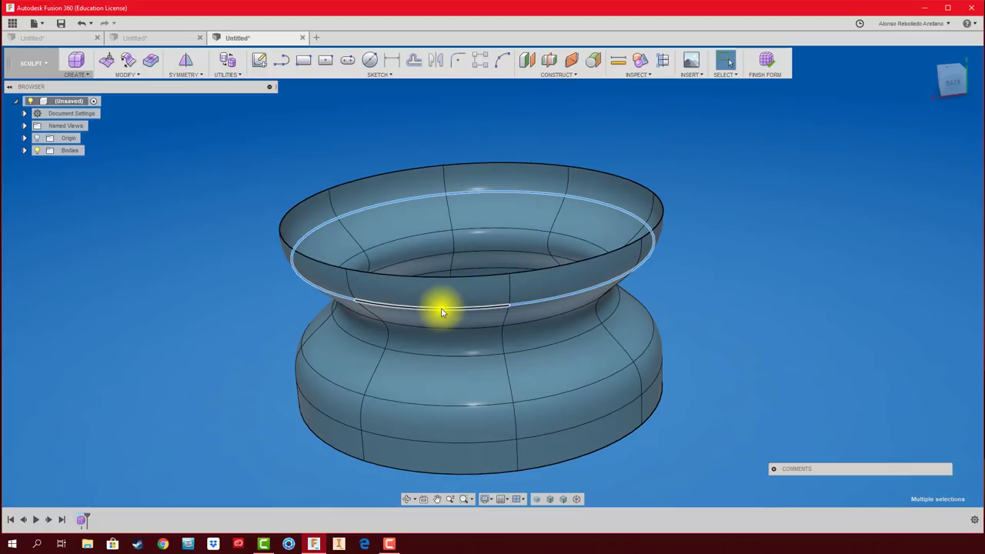
pyautogui.click(116, 65)
pyautogui.moveTo(447, 245)
pyautogui.mouseDown()
pyautogui.moveTo(237, 259)
pyautogui.moveTo(615, 257)
pyautogui.moveTo(401, 269)
pyautogui.moveTo(446, 266)
pyautogui.moveTo(489, 324)
pyautogui.moveTo(499, 220)
pyautogui.moveTo(438, 264)
pyautogui.moveTo(392, 204)
pyautogui.moveTo(460, 238)
pyautogui.moveTo(451, 235)
pyautogui.moveTo(473, 269)
pyautogui.moveTo(431, 213)
pyautogui.mouseUp()
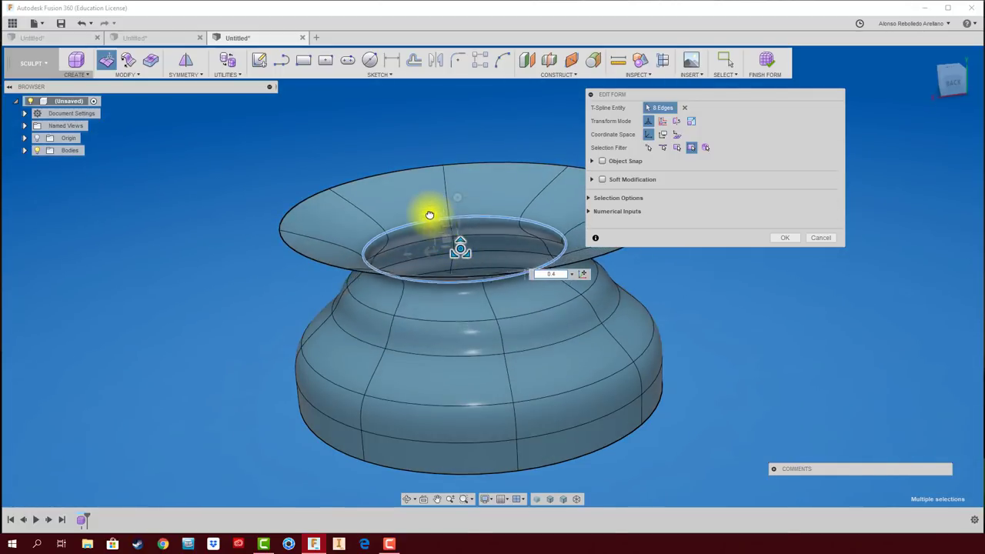
pyautogui.click(778, 238)
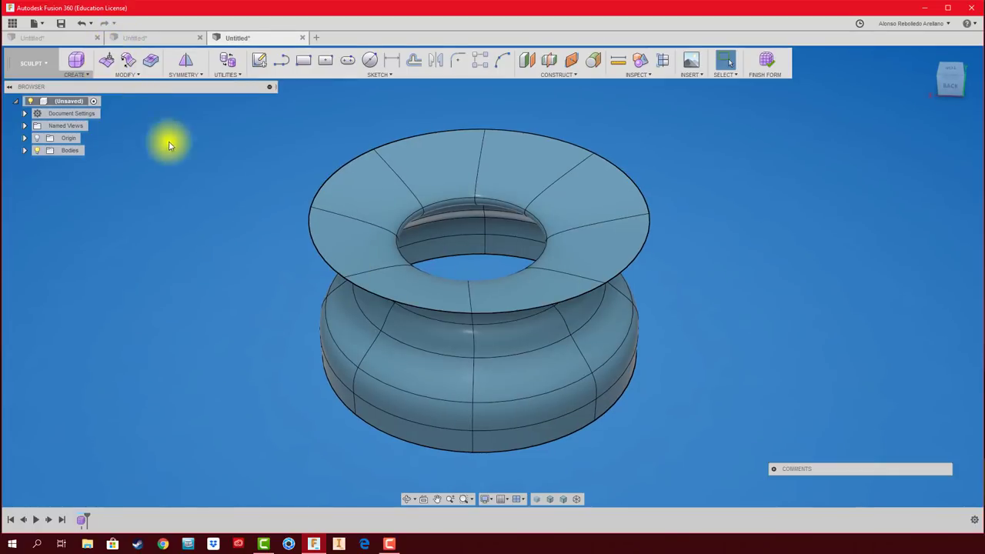
# Step: Check the rim from a lower angle, then finish the form into the Model workspace
pyautogui.rightClick(206, 222)
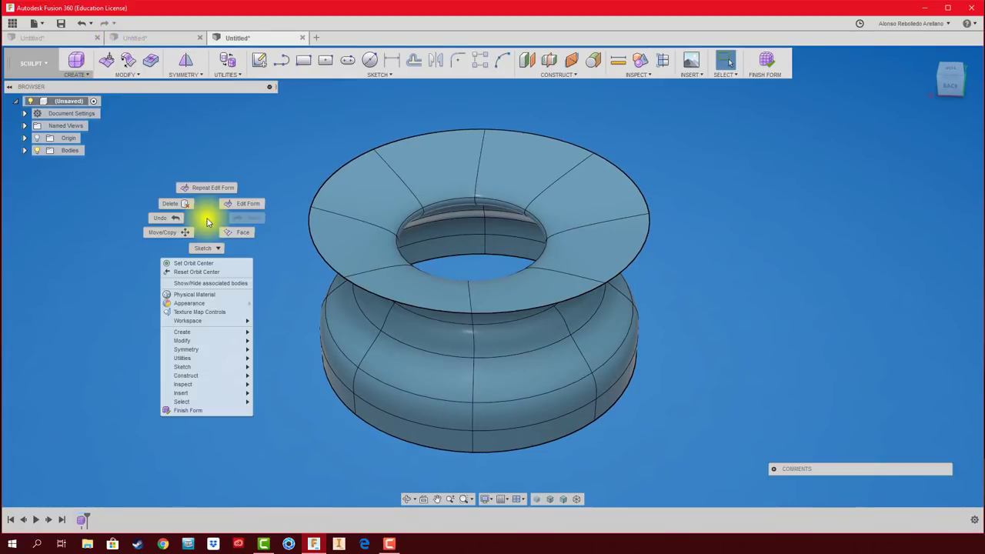
pyautogui.click(299, 158)
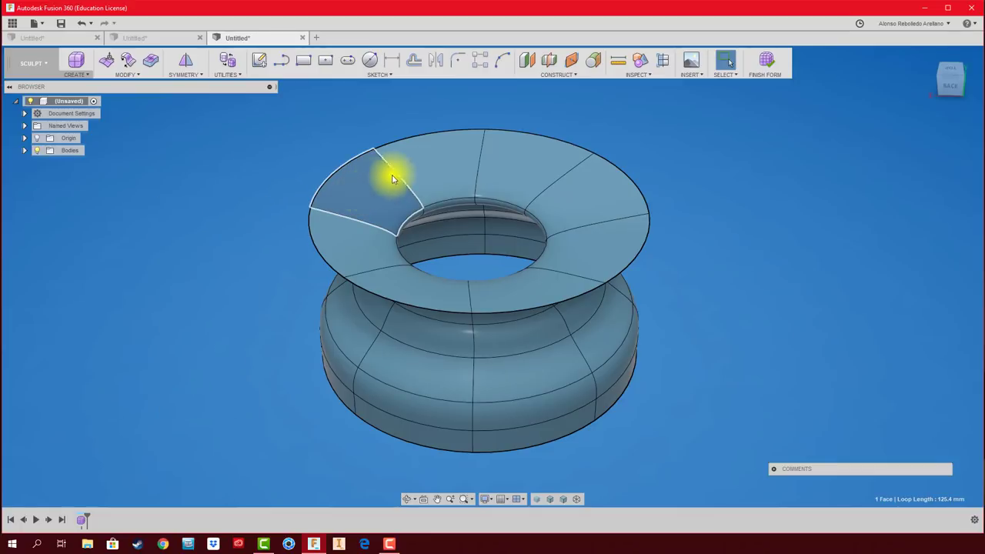
pyautogui.click(479, 165)
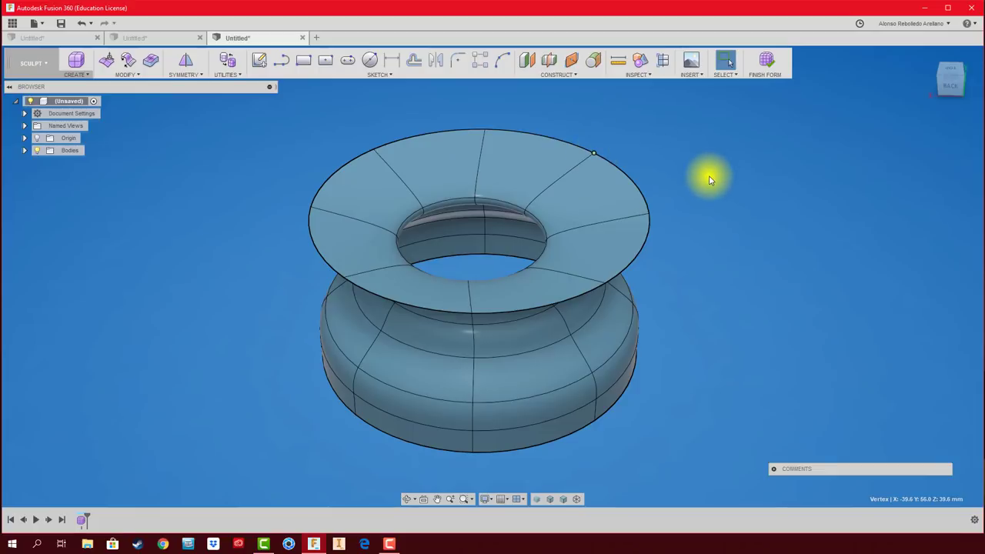
pyautogui.moveTo(709, 179)
pyautogui.keyDown('shift'); pyautogui.mouseDown(button='middle')
pyautogui.moveTo(722, 196)
pyautogui.moveTo(707, 174)
pyautogui.mouseUp(button='middle'); pyautogui.keyUp('shift')
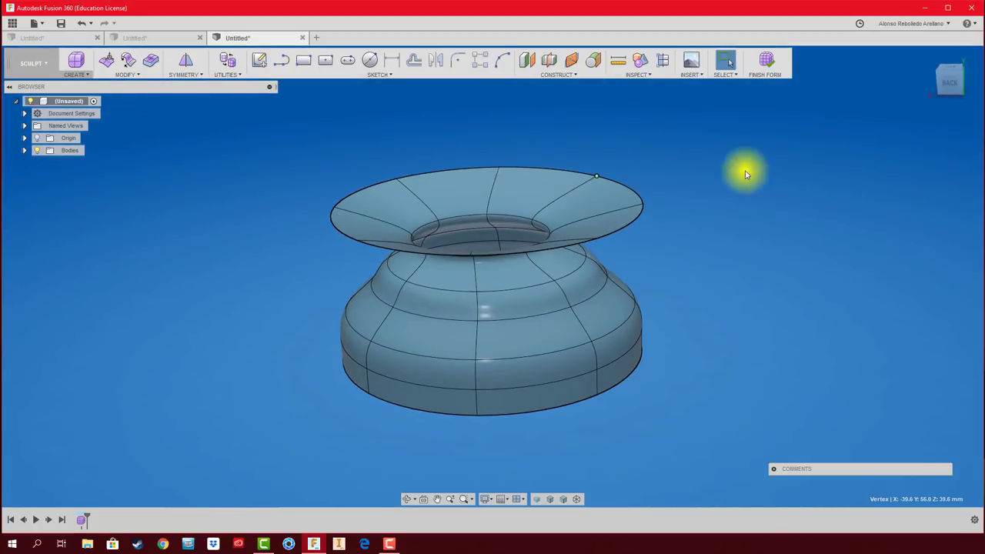
pyautogui.click(769, 67)
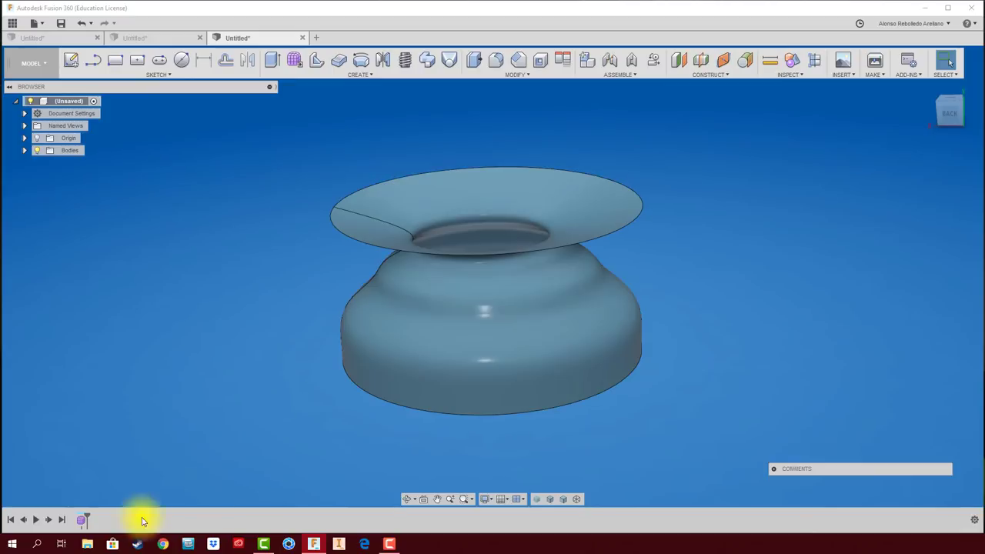
# Step: Reopen the Form feature from the timeline and finish it again as a smooth body
pyautogui.rightClick(82, 520)
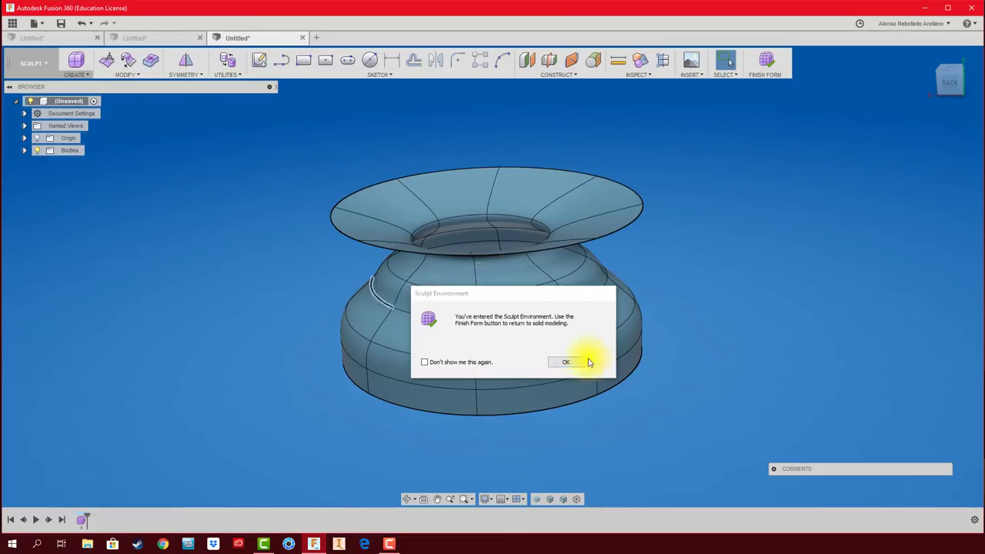
pyautogui.click(566, 362)
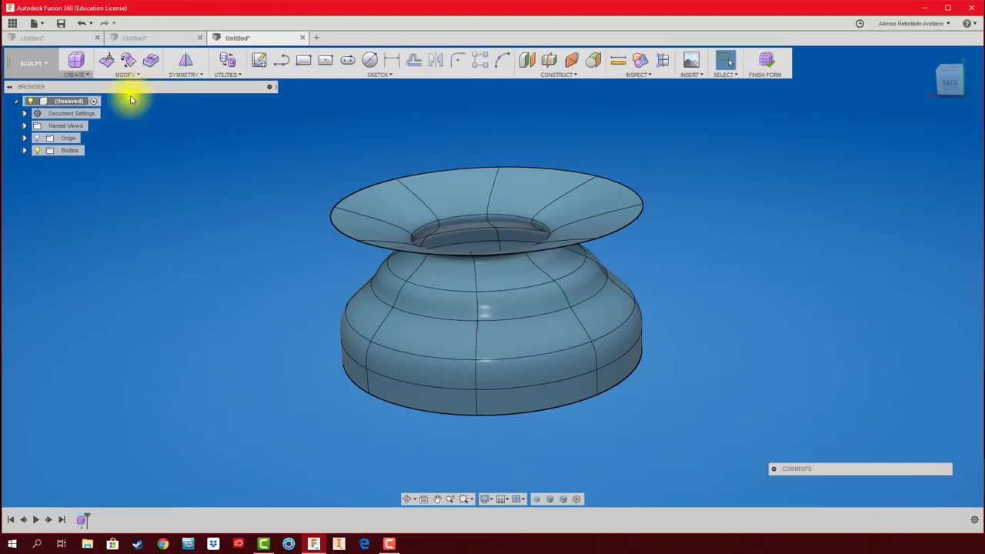
pyautogui.click(766, 62)
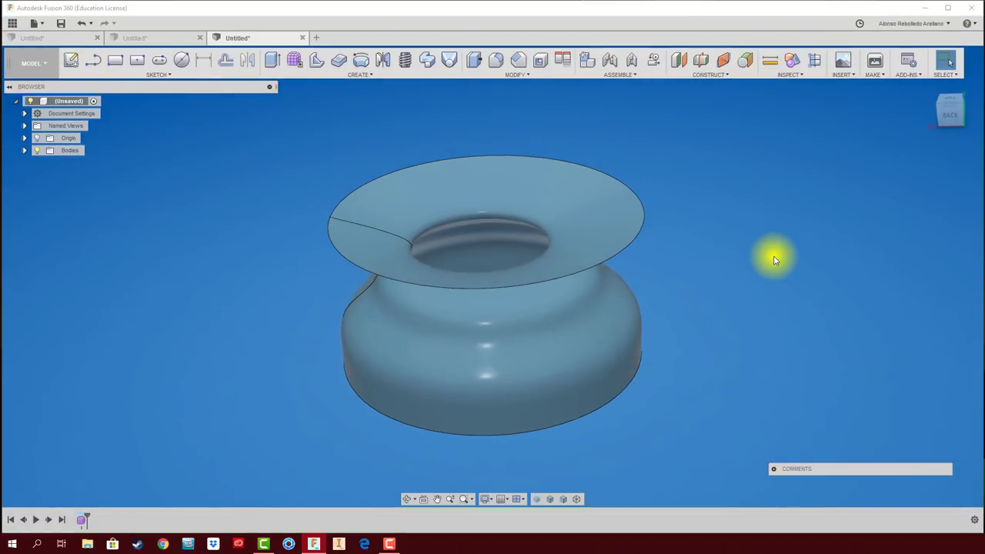